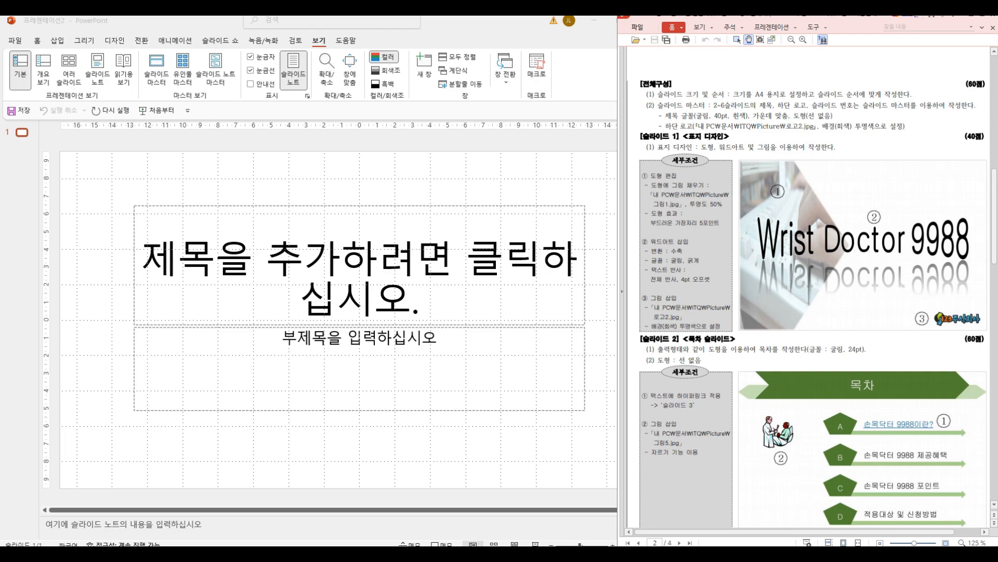
pyautogui.moveTo(645, 91); pyautogui.dragTo(900, 96)
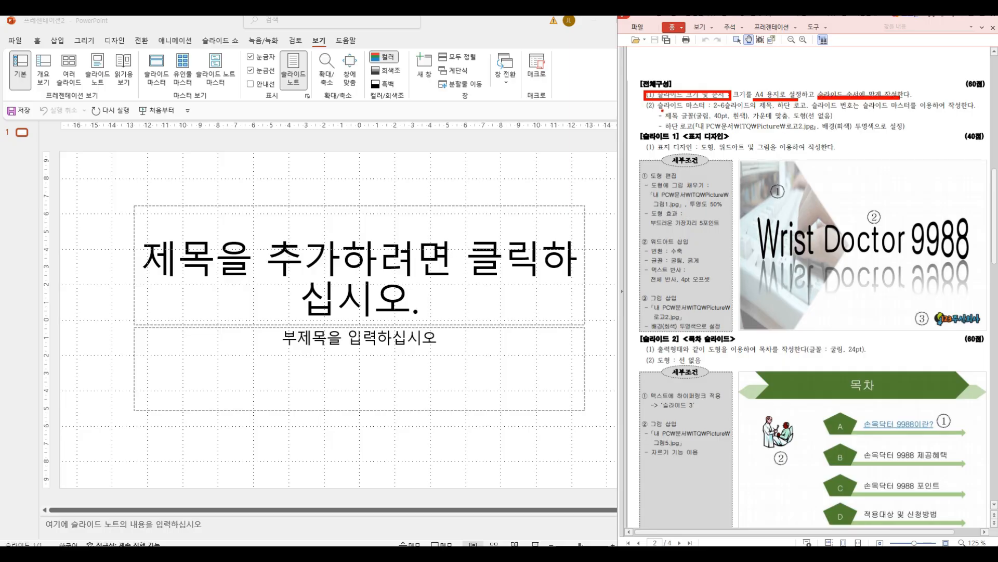
pyautogui.moveTo(641, 110); pyautogui.dragTo(708, 112)
pyautogui.press('Escape')
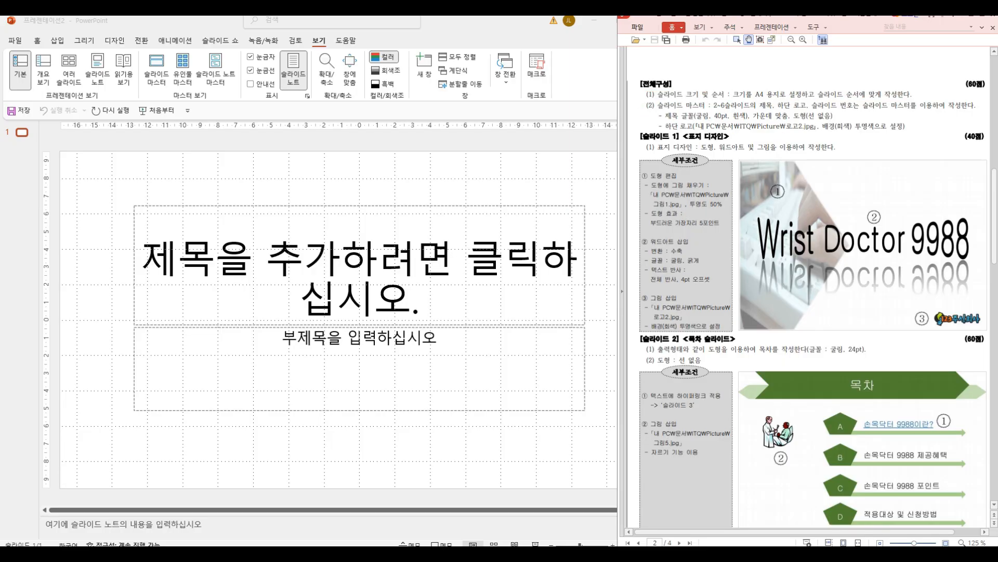
# Step: Set the slide size to A4 paper and scale the existing content to ensure it fits
pyautogui.click(115, 41)
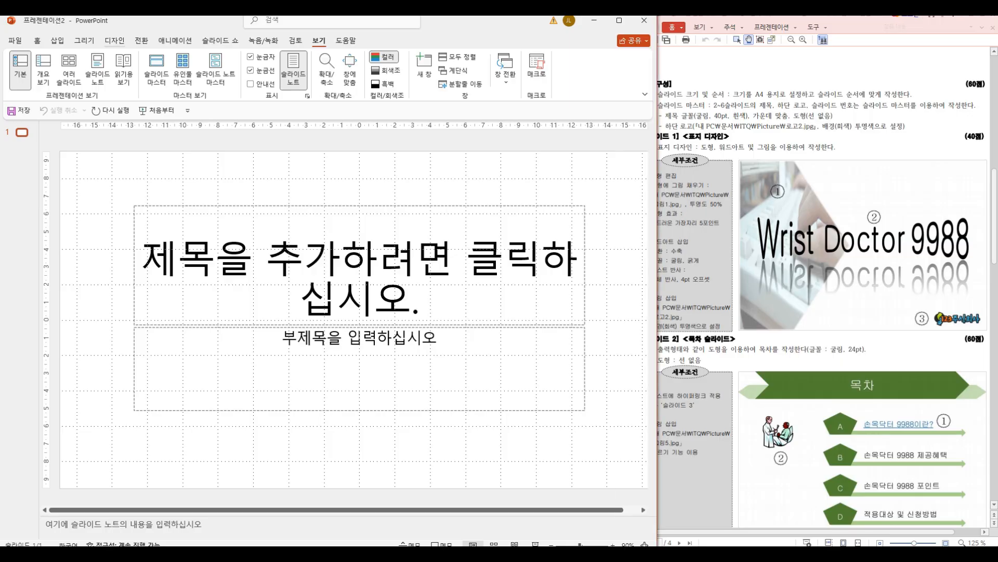
pyautogui.click(115, 41)
pyautogui.click(558, 70)
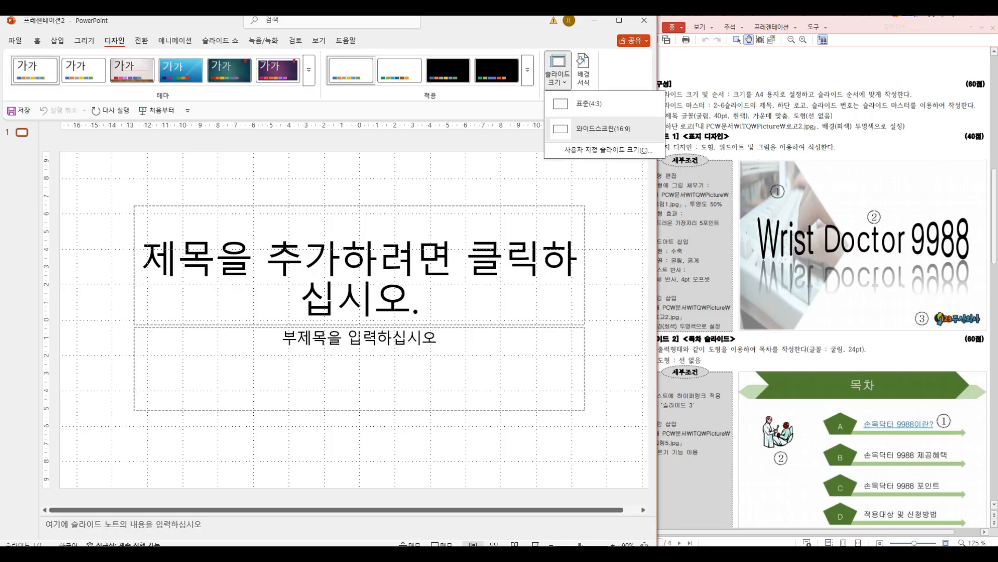
pyautogui.click(608, 150)
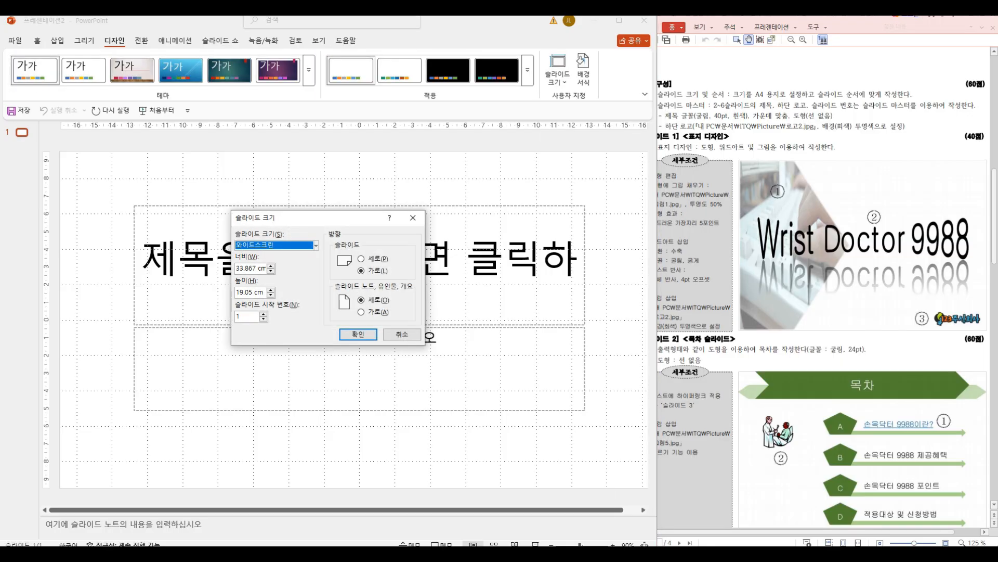
pyautogui.click(316, 245)
pyautogui.click(281, 295)
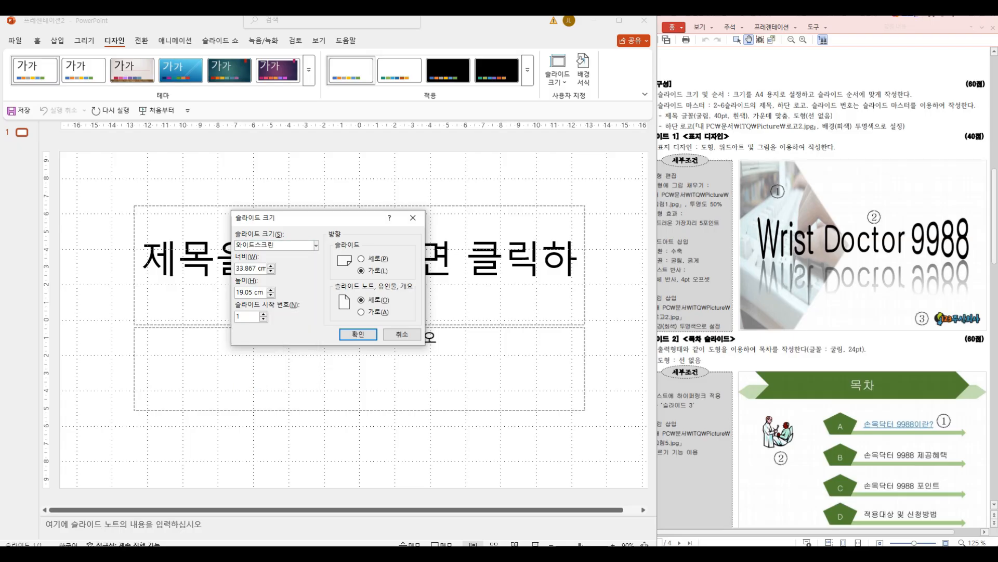
pyautogui.click(358, 334)
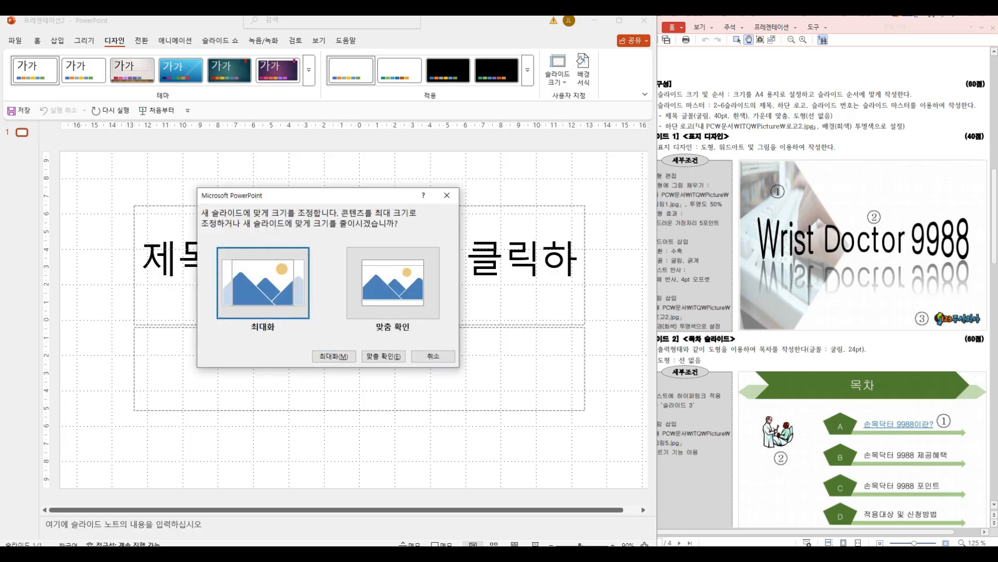
pyautogui.click(384, 356)
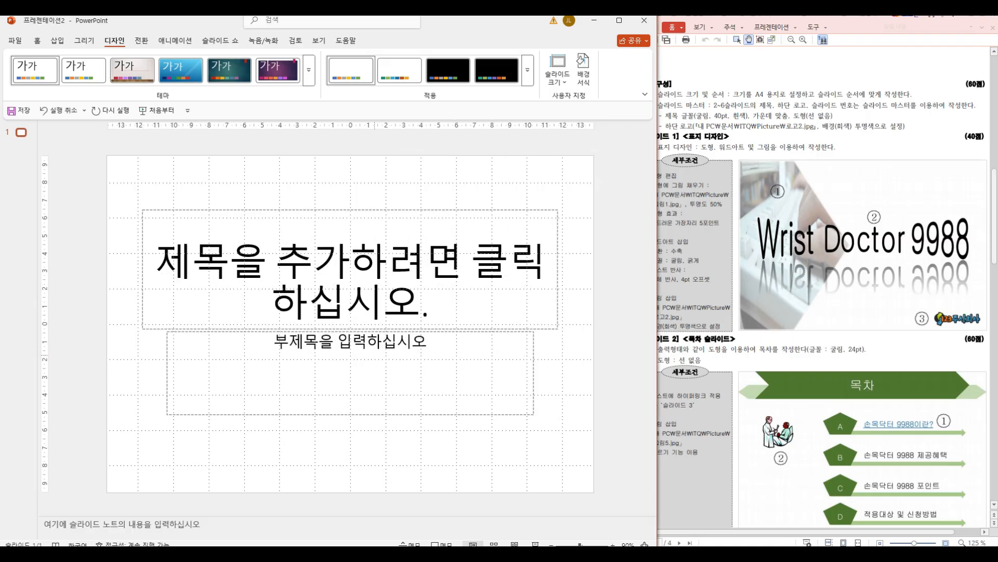
# Step: Open the slide master for editing and select the Title and Content layout
pyautogui.click(318, 40)
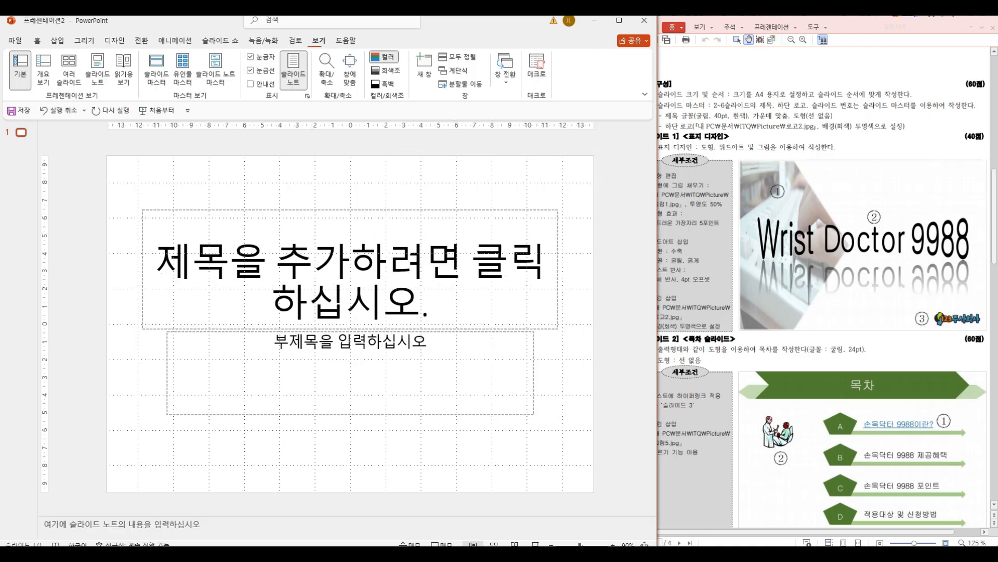
pyautogui.click(156, 70)
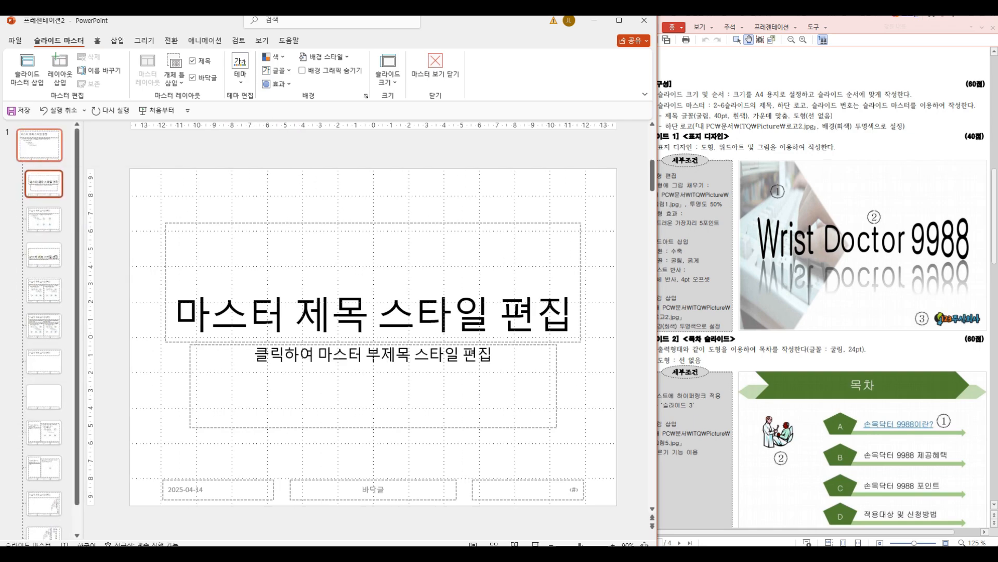
pyautogui.moveTo(38, 133)
pyautogui.mouseDown()
pyautogui.moveTo(37, 185)
pyautogui.moveTo(50, 187)
pyautogui.moveTo(40, 225)
pyautogui.moveTo(49, 234)
pyautogui.moveTo(37, 234)
pyautogui.moveTo(72, 213)
pyautogui.mouseUp()
pyautogui.press('Escape')
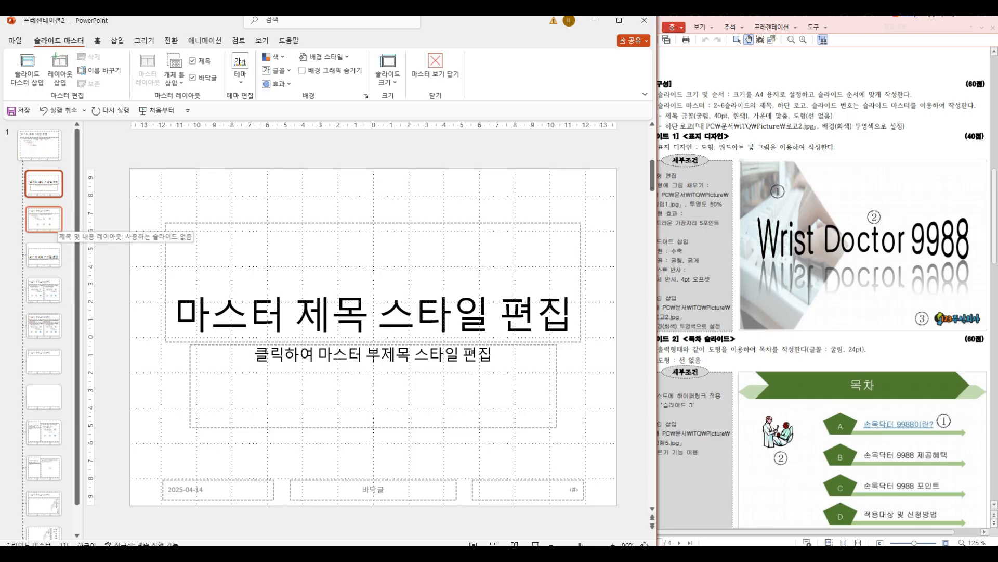
pyautogui.click(44, 220)
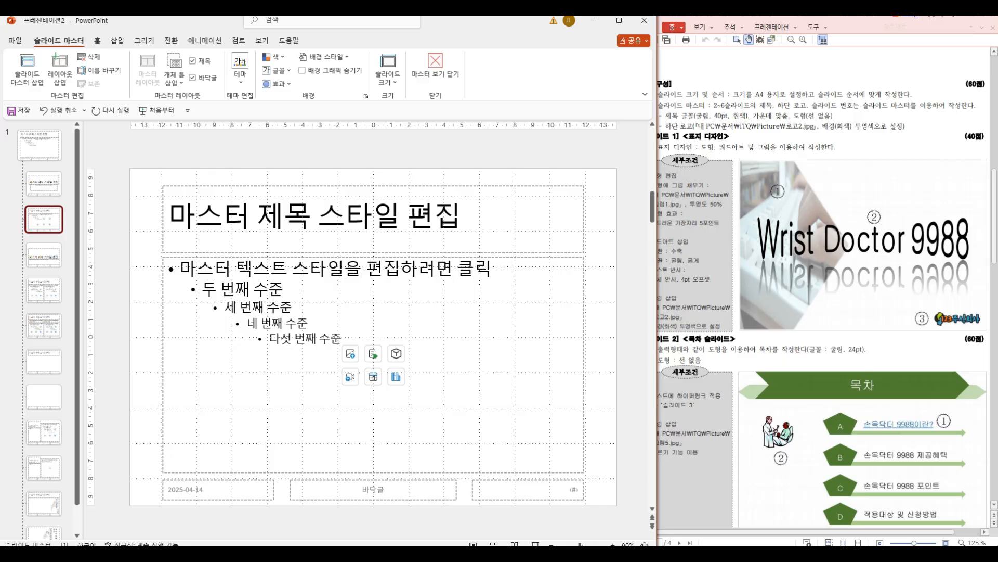
# Step: Draw a hexagon across the full slide width over the layout's title area, about 27.5 cm wide and 1 cm high
pyautogui.hotkey('alt', 'Tab')
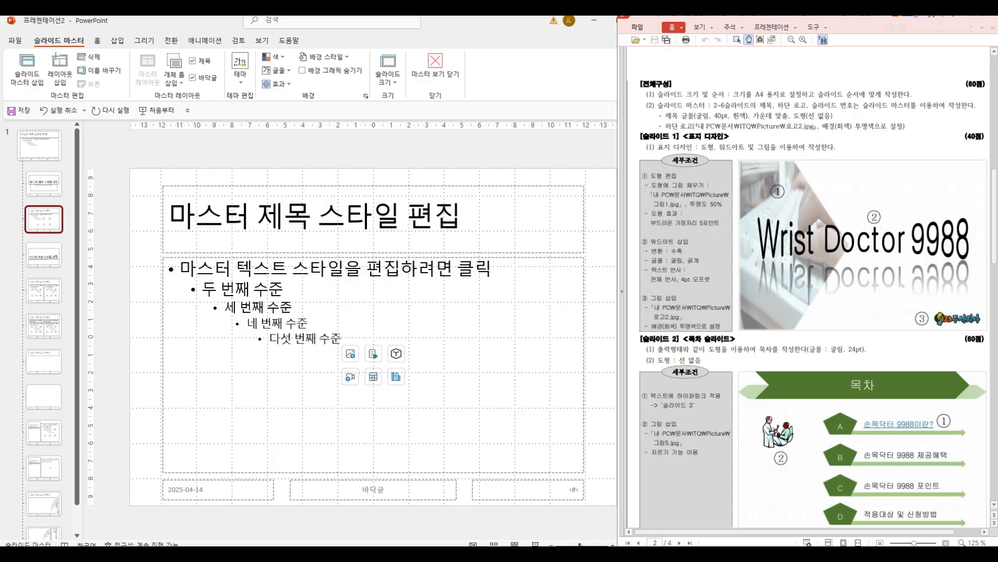
pyautogui.scroll(-2, 807, 286)
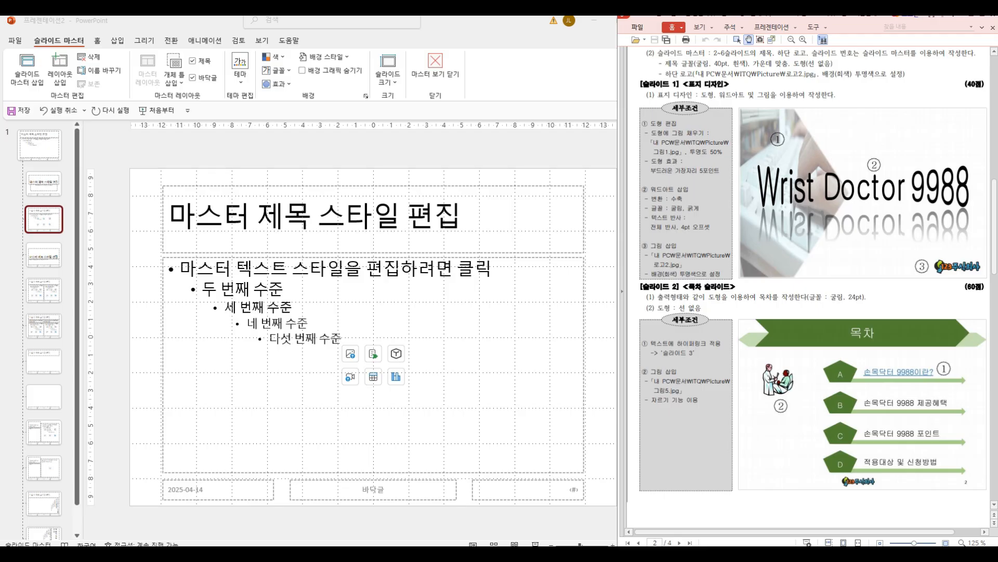
pyautogui.scroll(-15, 807, 286)
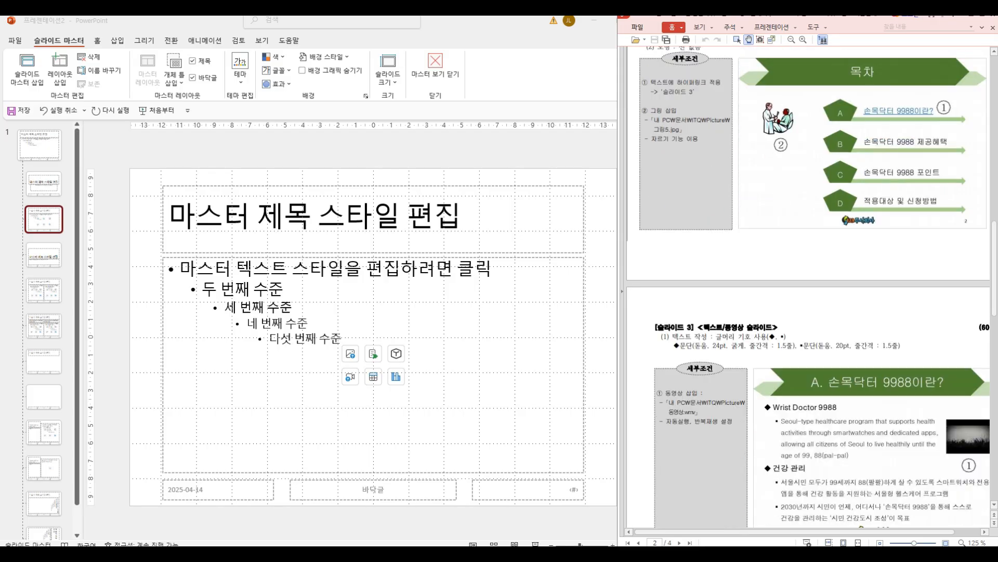
pyautogui.scroll(15, 807, 286)
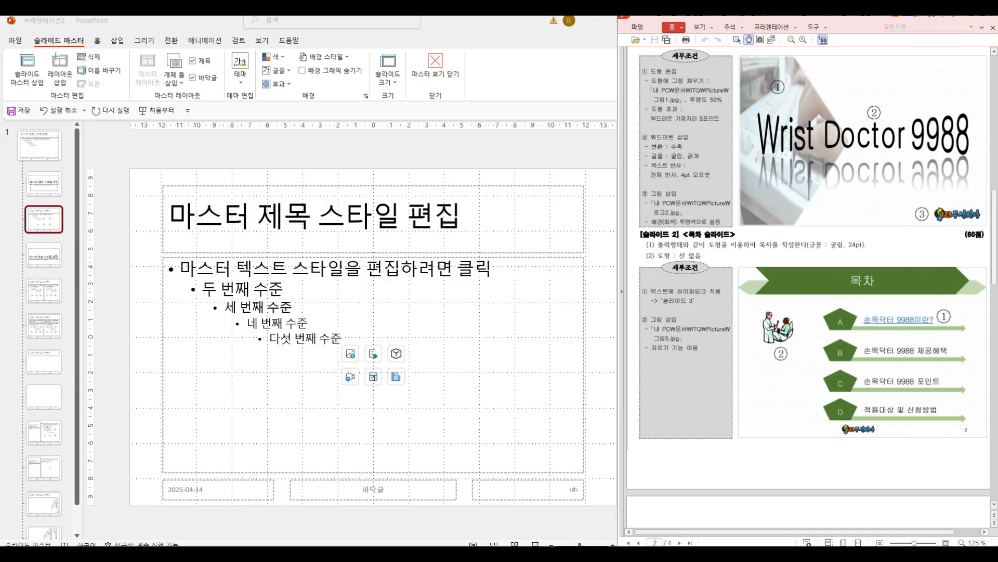
pyautogui.click(117, 41)
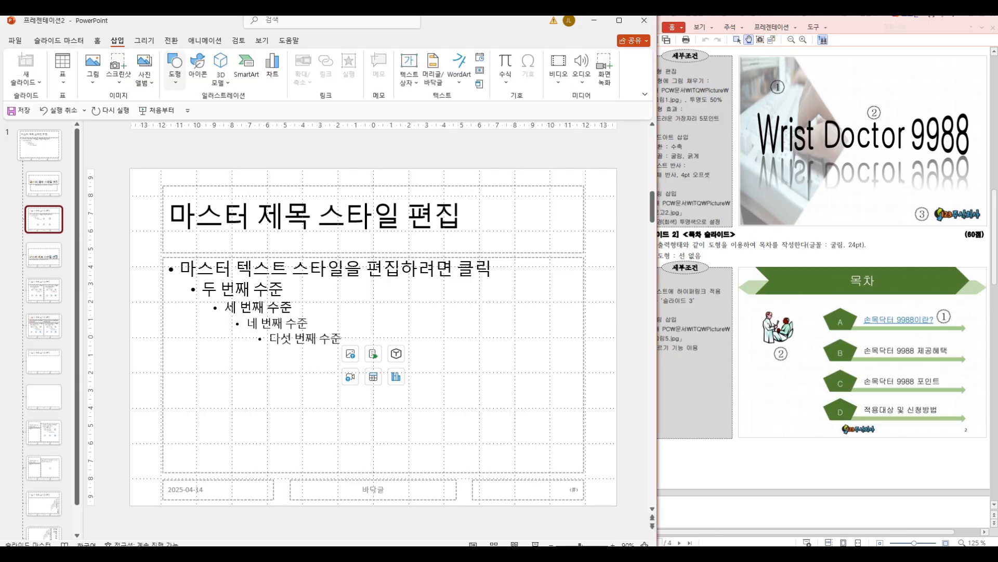
pyautogui.click(175, 69)
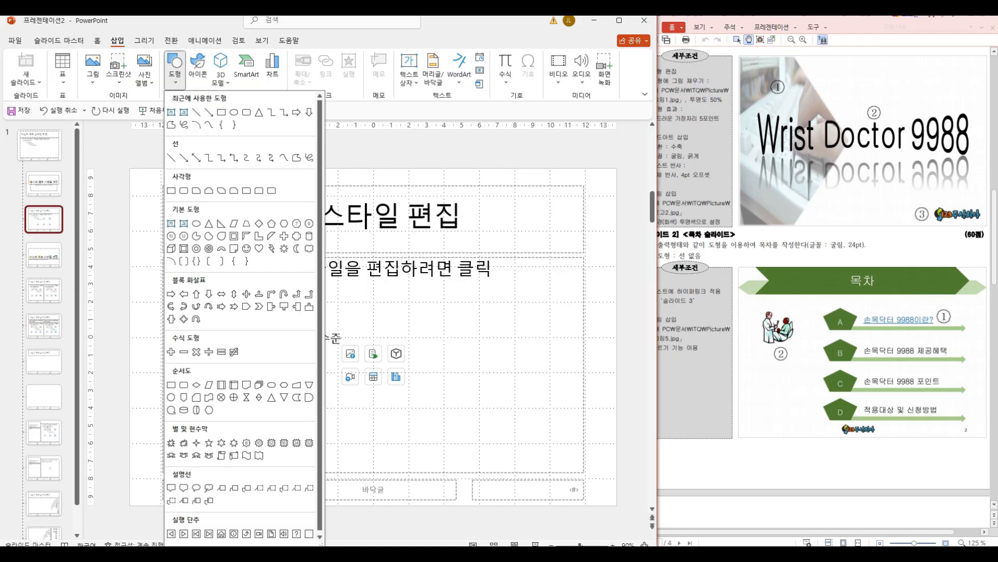
pyautogui.click(284, 223)
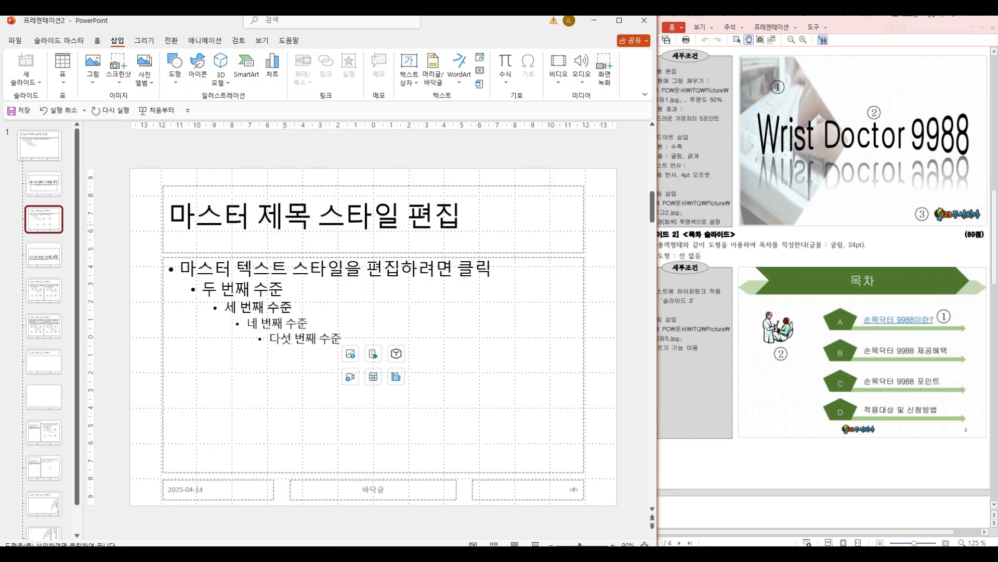
pyautogui.moveTo(129, 200); pyautogui.dragTo(618, 230)
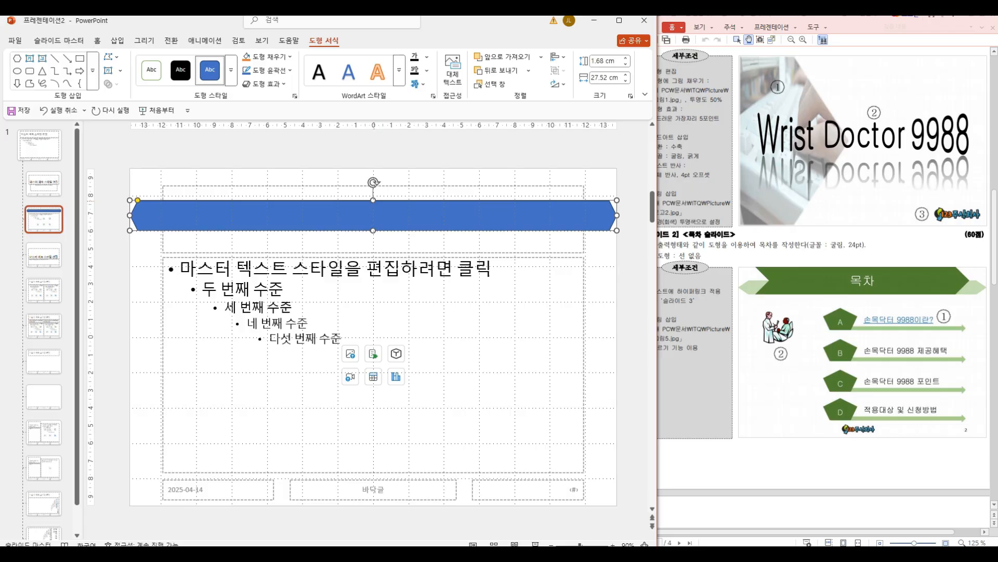
pyautogui.moveTo(373, 200); pyautogui.dragTo(374, 212)
pyautogui.moveTo(131, 169)
pyautogui.mouseDown()
pyautogui.moveTo(157, 183)
pyautogui.moveTo(134, 197)
pyautogui.moveTo(145, 229)
pyautogui.moveTo(126, 232)
pyautogui.moveTo(258, 232)
pyautogui.mouseUp()
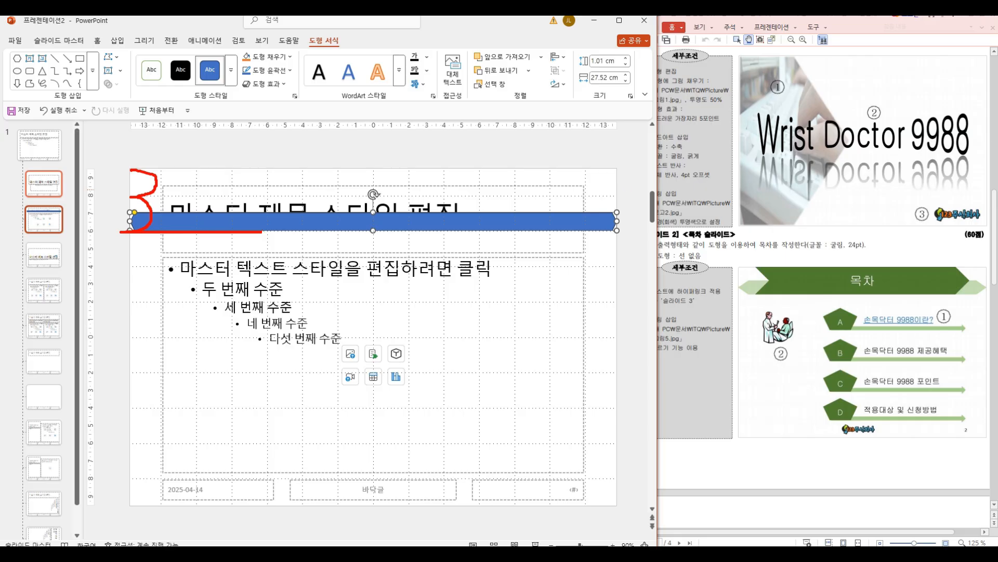
pyautogui.press('Escape')
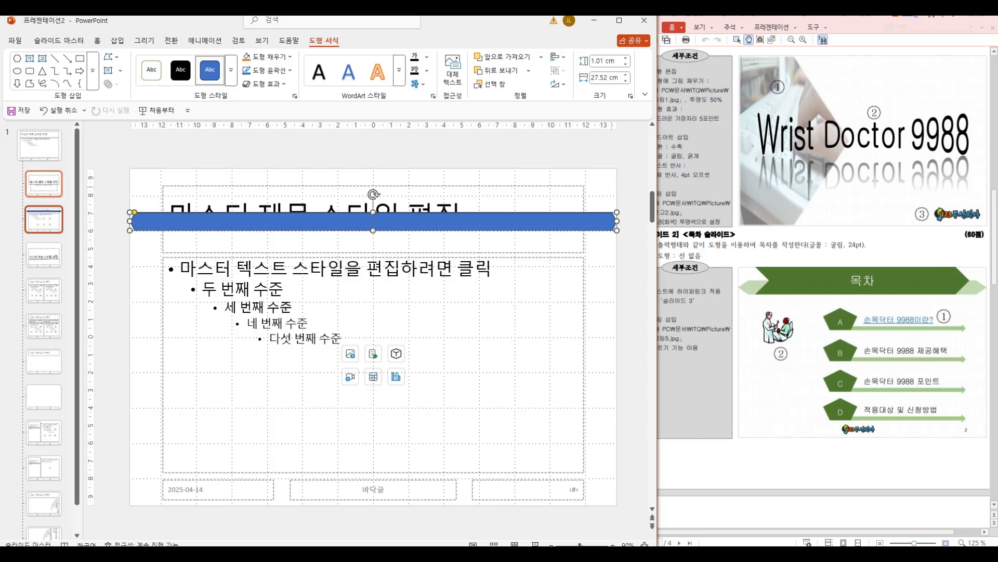
# Step: Check the exam sheet's slide master requirements for shapes and remove the outline of the hexagon band
pyautogui.click(853, 250)
pyautogui.scroll(2, 853, 250)
pyautogui.moveTo(655, 110); pyautogui.dragTo(708, 110)
pyautogui.moveTo(791, 108); pyautogui.dragTo(843, 125)
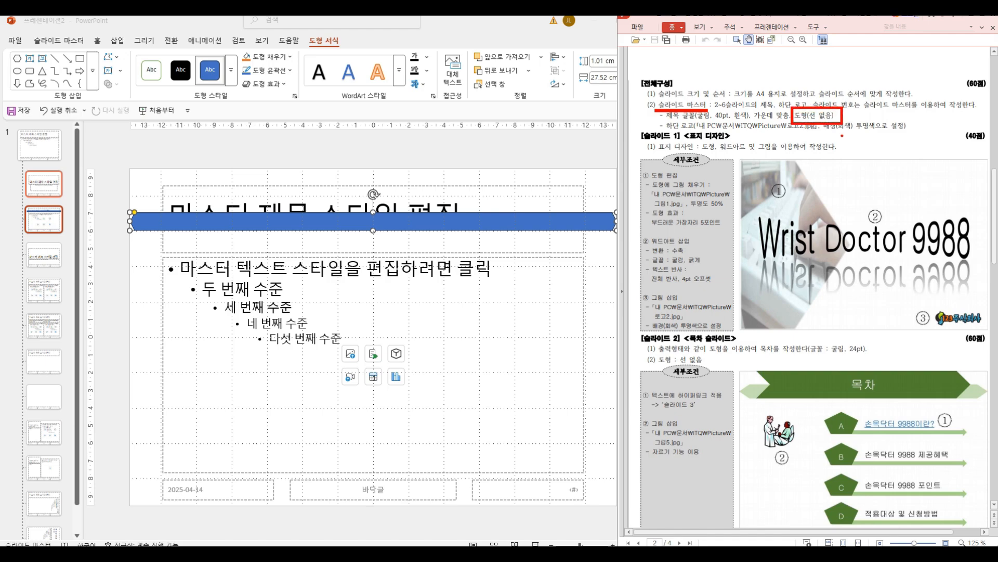
pyautogui.press('Escape')
pyautogui.click(271, 70)
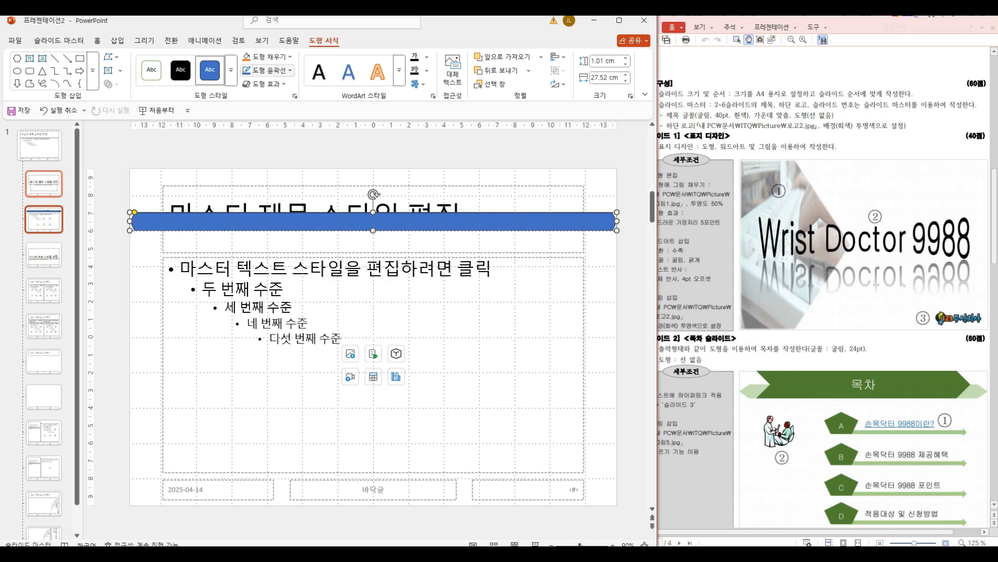
pyautogui.click(276, 249)
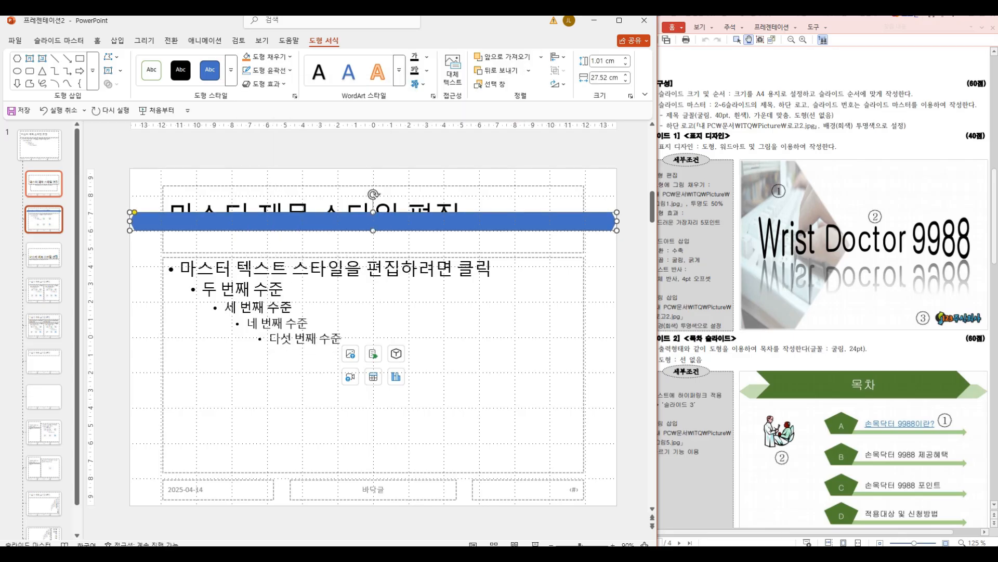
# Step: Draw a chevron over the hexagon from the slide's upper edge, matching the title placeholder's width, about 23.7 cm wide and 3.5 cm high
pyautogui.click(118, 41)
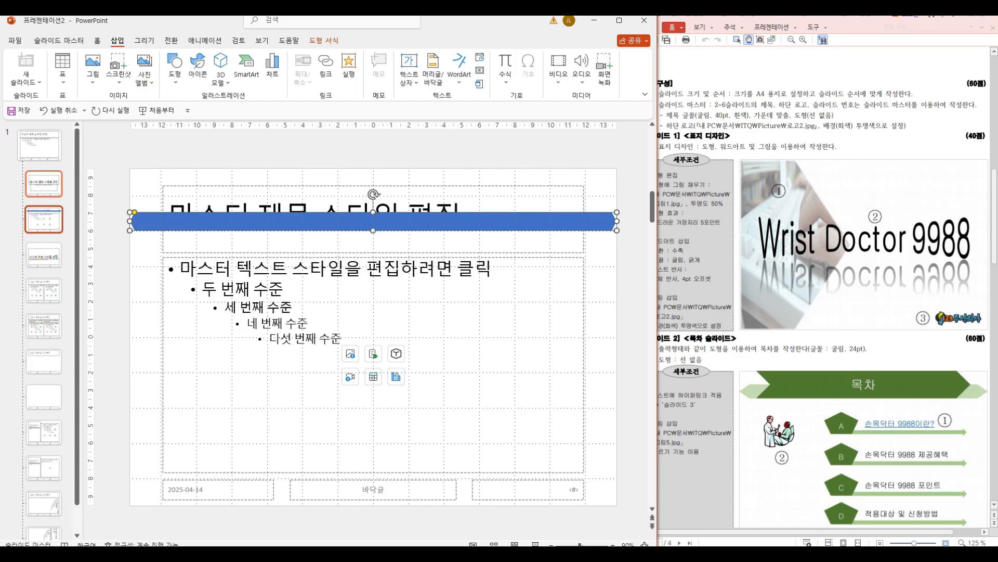
pyautogui.click(175, 65)
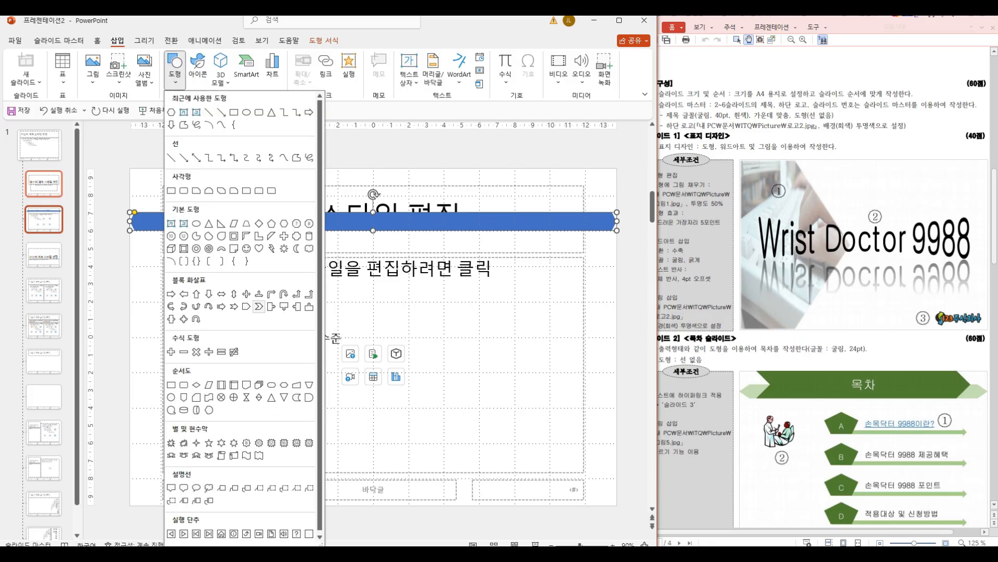
pyautogui.click(259, 306)
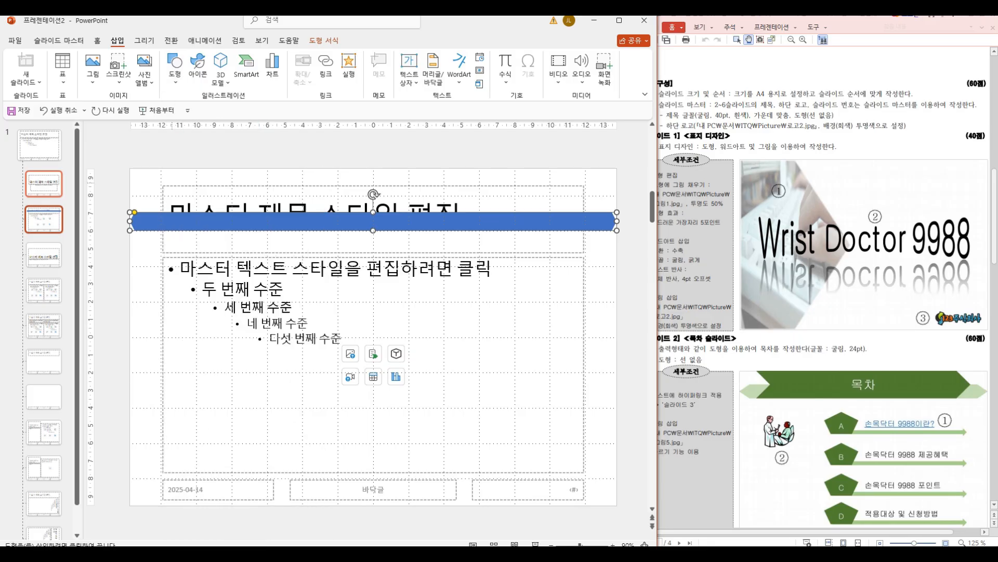
pyautogui.moveTo(167, 175); pyautogui.dragTo(587, 231)
pyautogui.moveTo(378, 174); pyautogui.dragTo(378, 169)
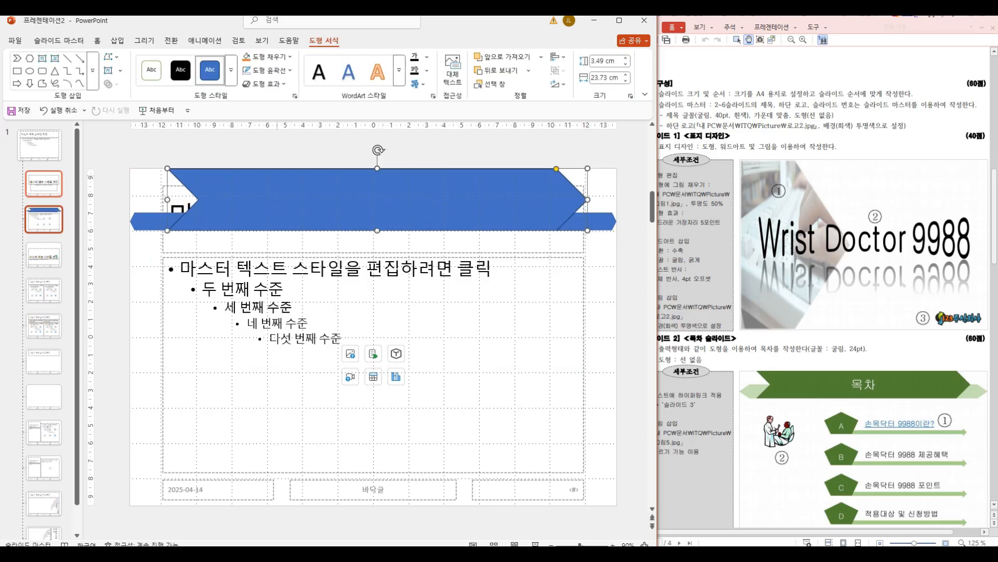
pyautogui.moveTo(167, 200); pyautogui.dragTo(164, 200)
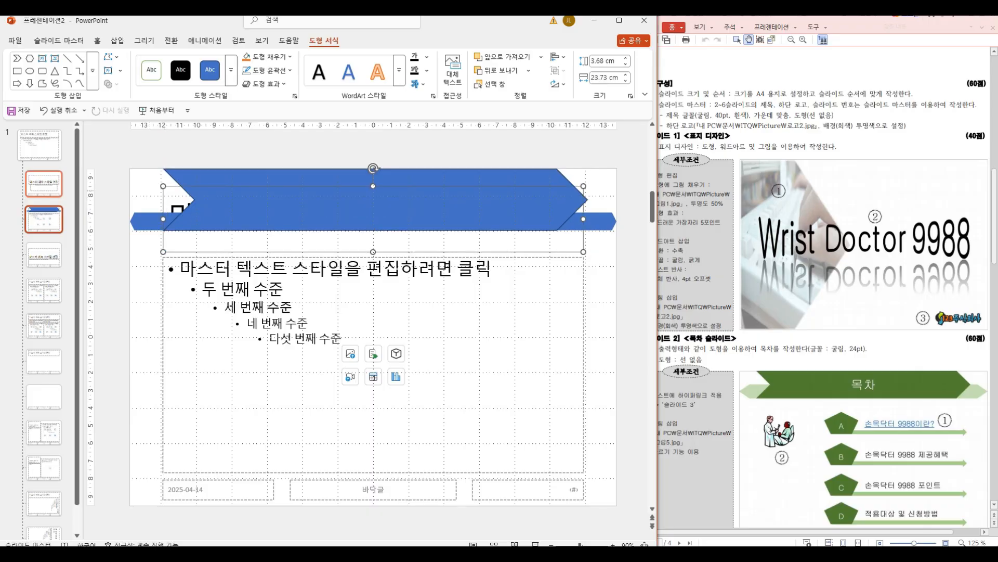
pyautogui.hotkey('ctrl', 'z')
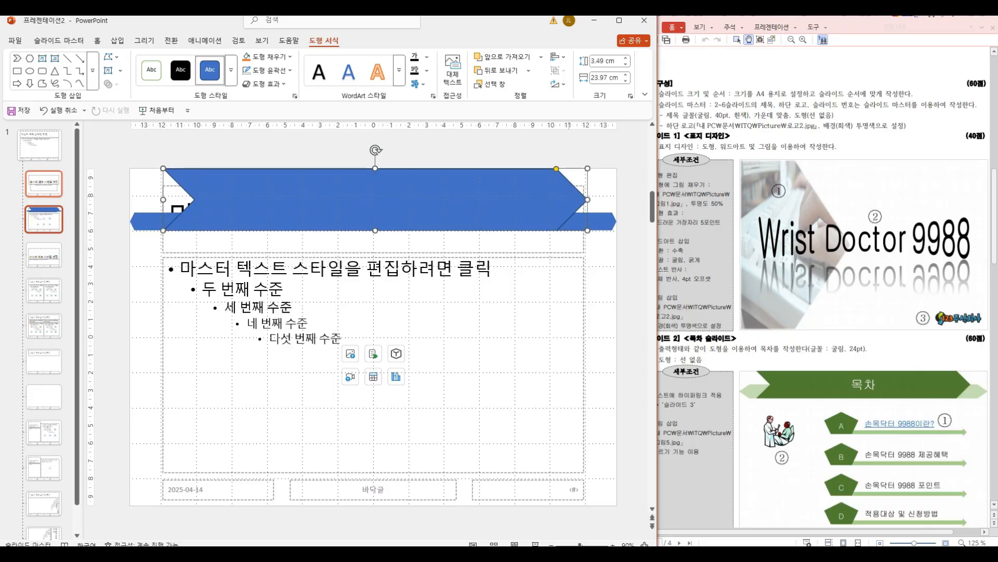
pyautogui.moveTo(588, 199); pyautogui.dragTo(584, 200)
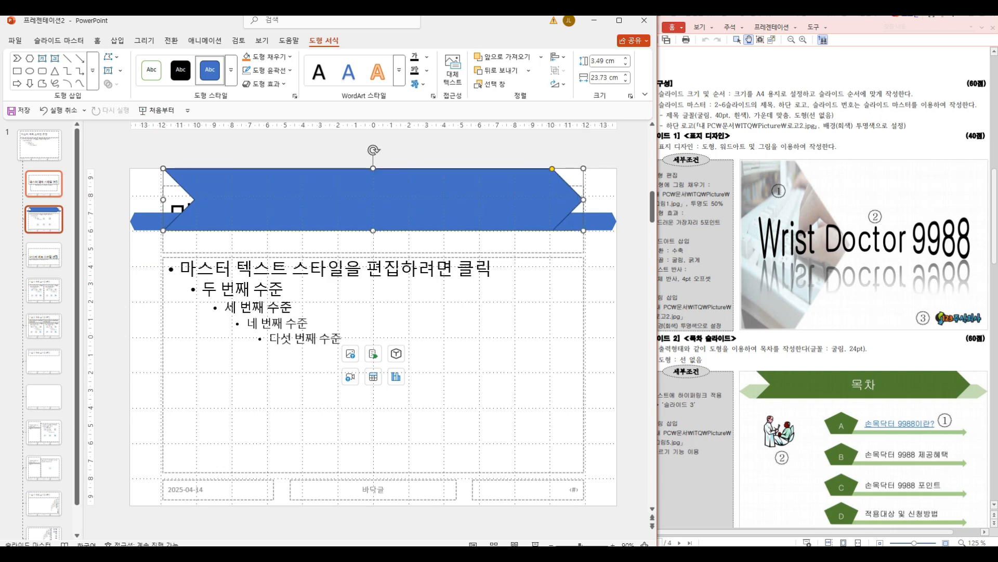
# Step: Remove the chevron's outline and fill the shape with orange
pyautogui.click(268, 71)
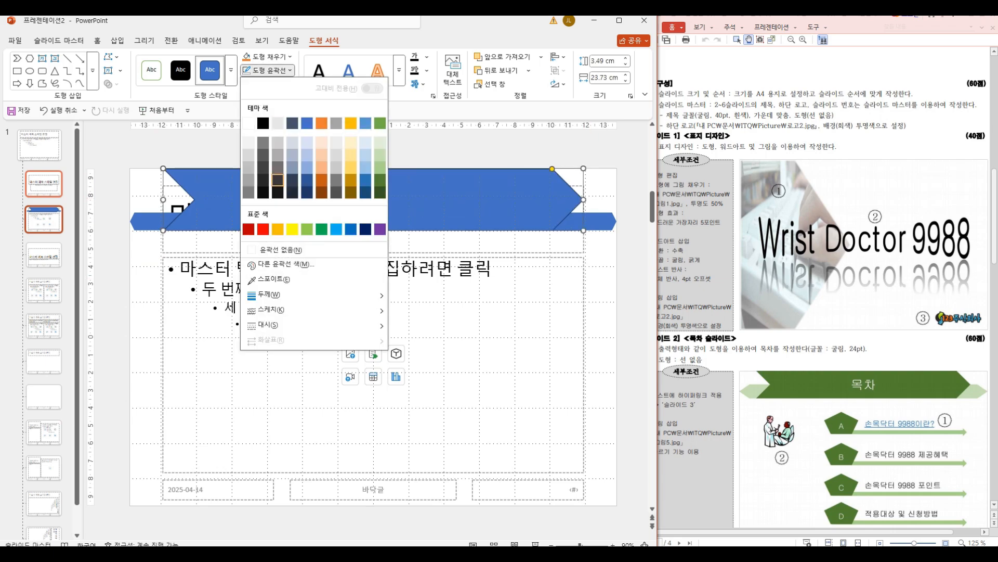
pyautogui.click(275, 249)
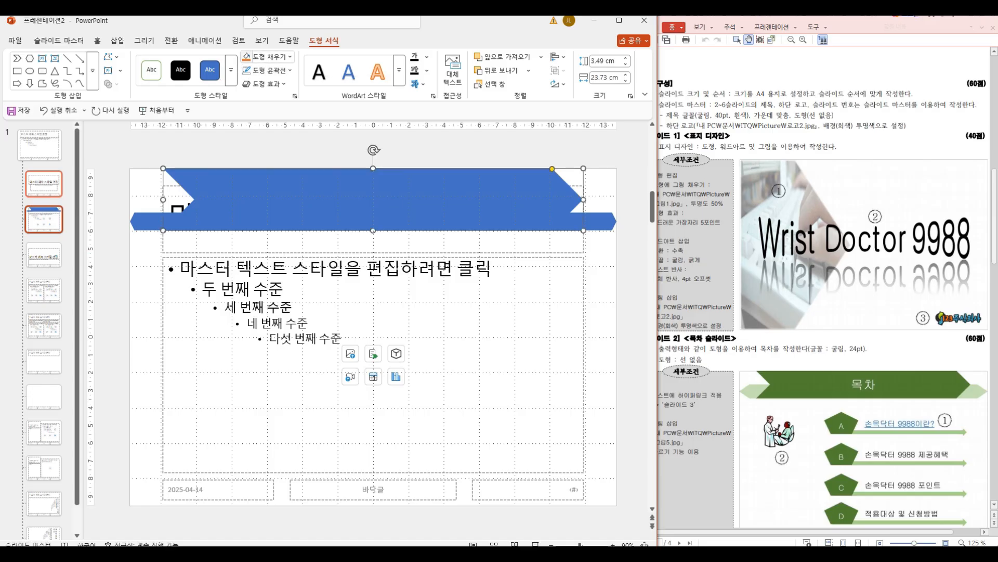
pyautogui.click(247, 58)
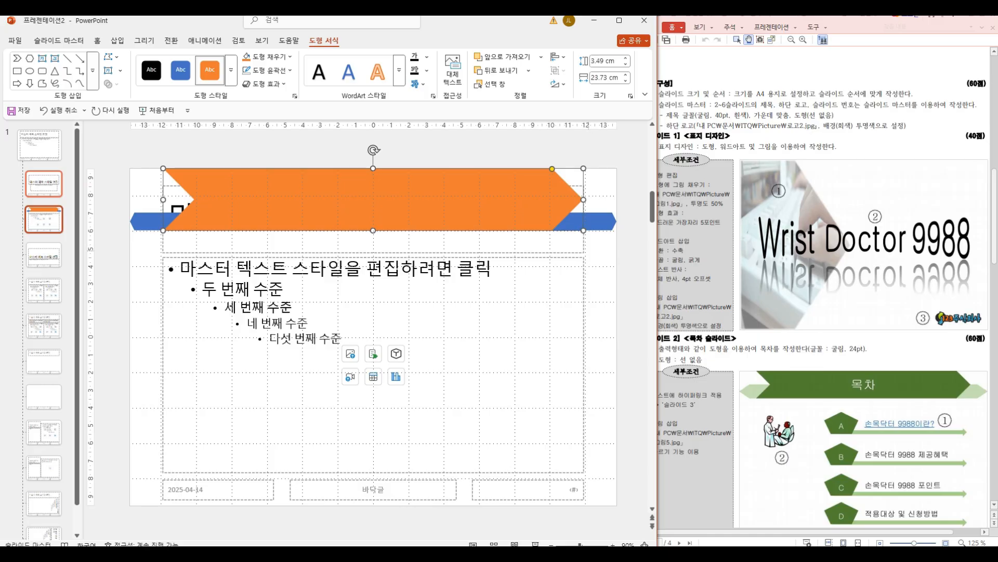
# Step: Bring the layout's title placeholder in front of the shapes and resize it to the chevron's height, about 3.5 cm
pyautogui.click(583, 244)
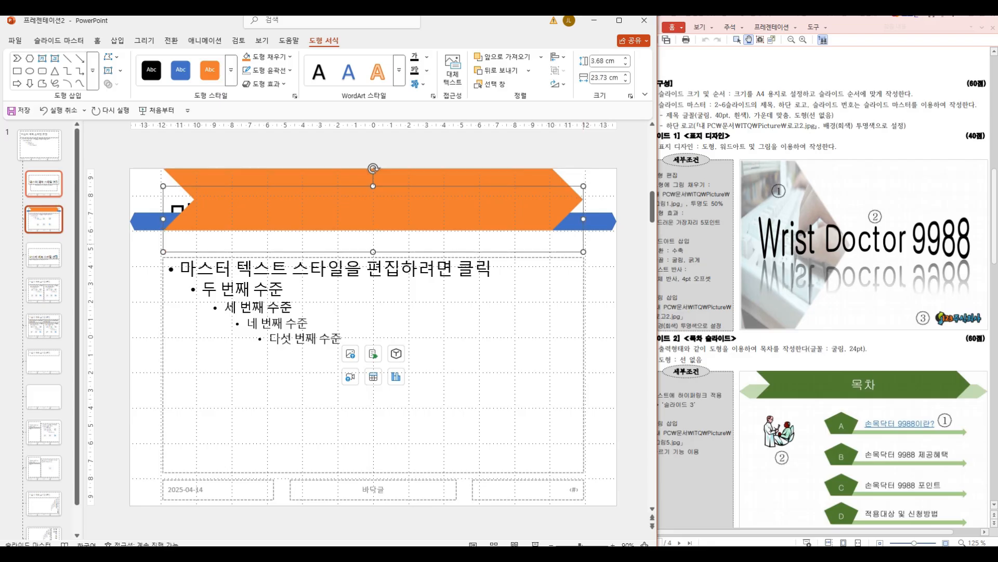
pyautogui.rightClick(584, 244)
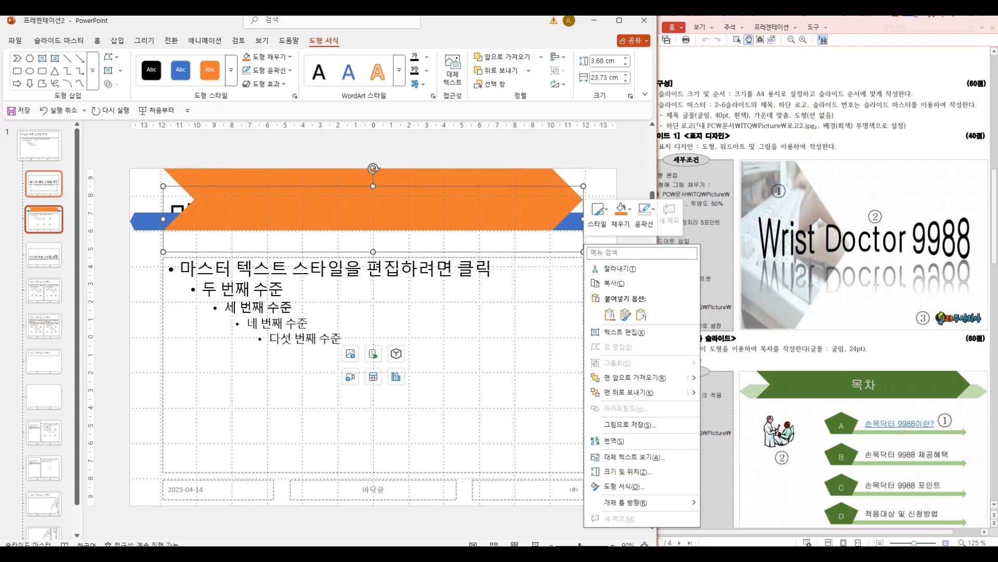
pyautogui.click(635, 377)
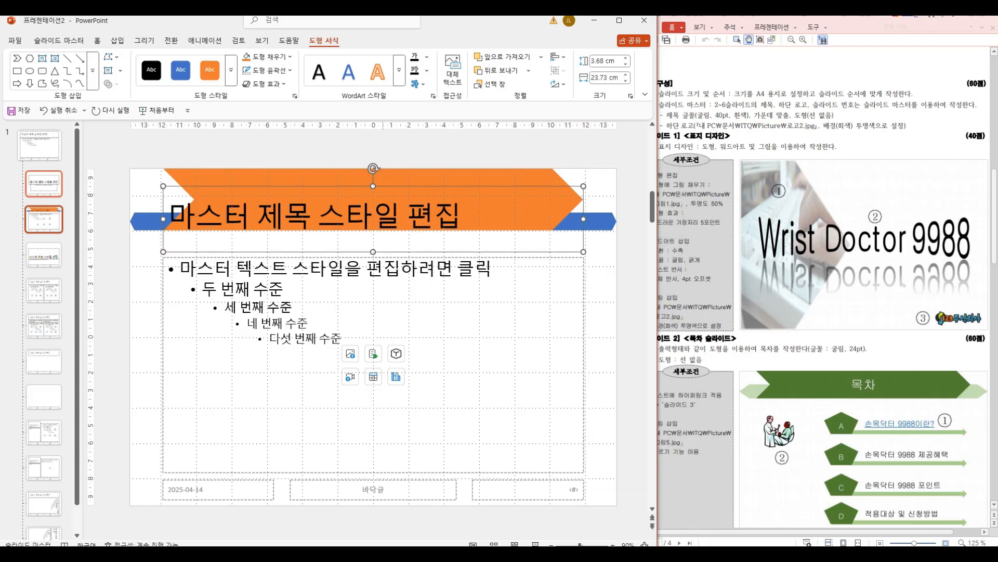
pyautogui.moveTo(373, 186); pyautogui.dragTo(373, 168)
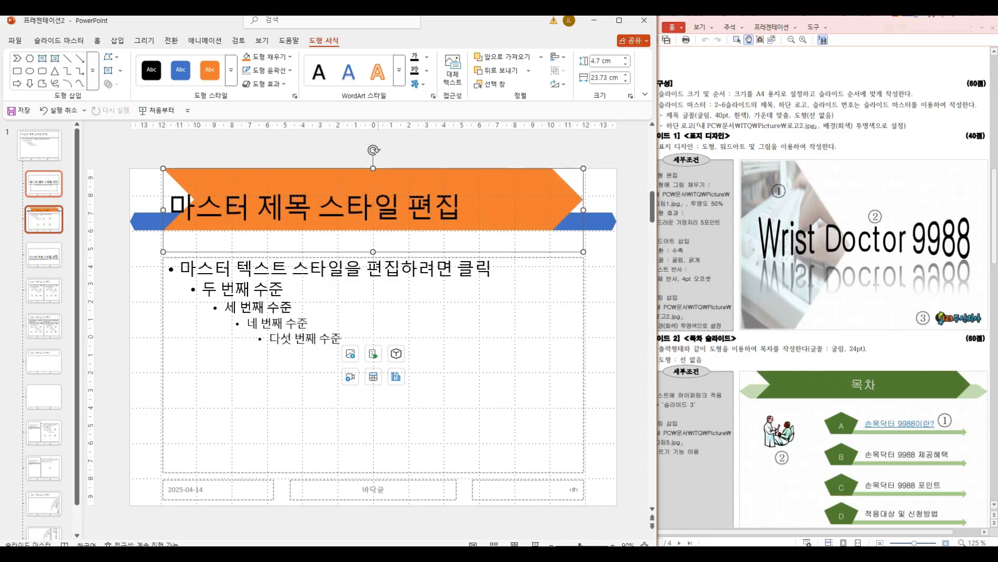
pyautogui.moveTo(373, 251); pyautogui.dragTo(374, 231)
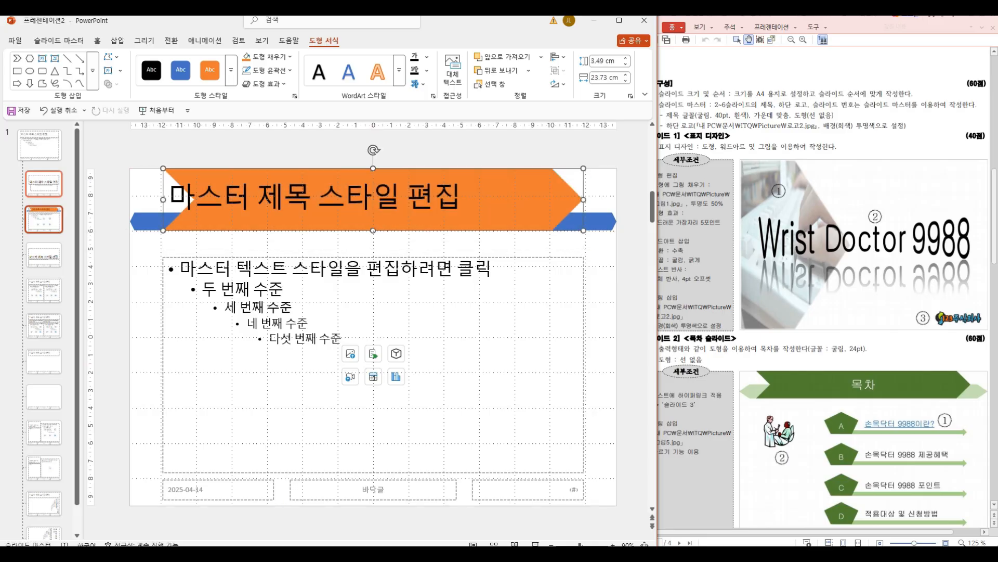
# Step: Check the exam sheet's title font requirements and set the title placeholder's font to 굴림
pyautogui.click(676, 110)
pyautogui.moveTo(660, 108); pyautogui.dragTo(848, 121)
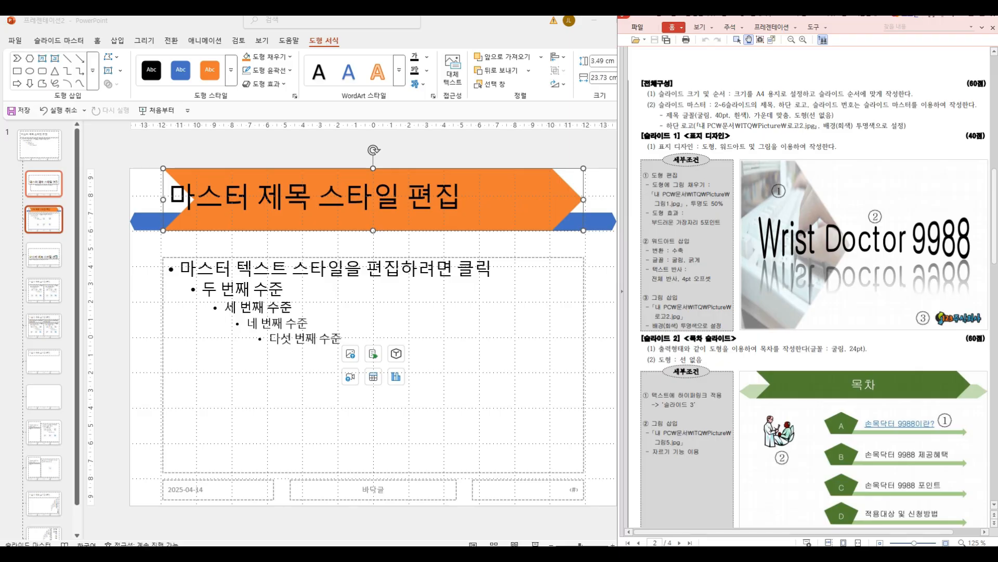
pyautogui.click(97, 40)
pyautogui.click(200, 61)
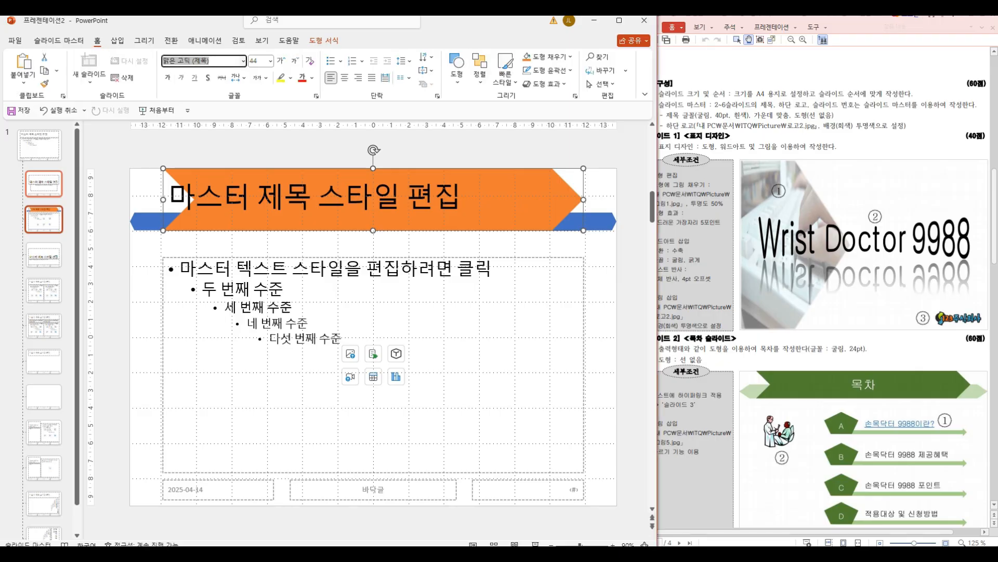
pyautogui.write('굴림')
pyautogui.press('Return')
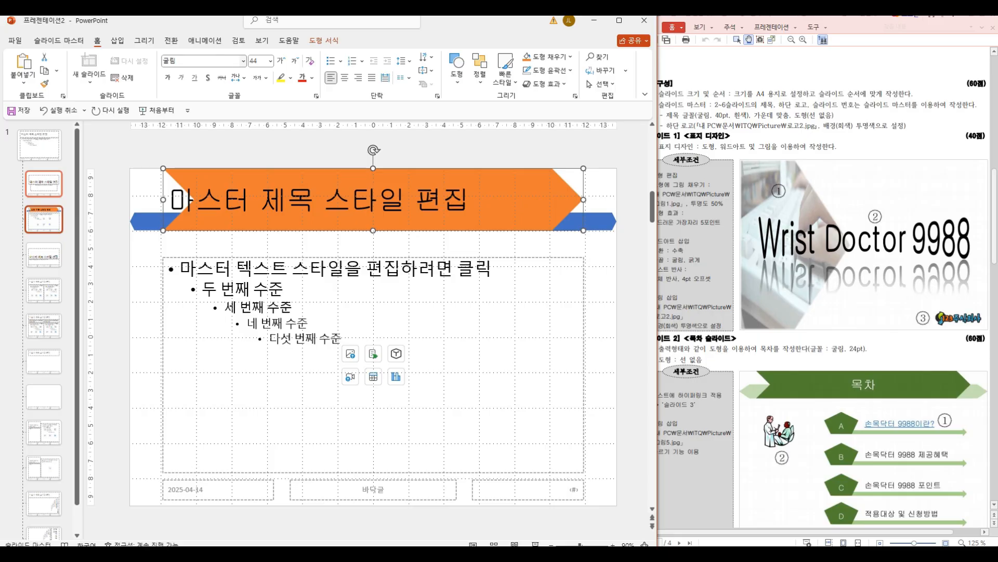
pyautogui.click(243, 61)
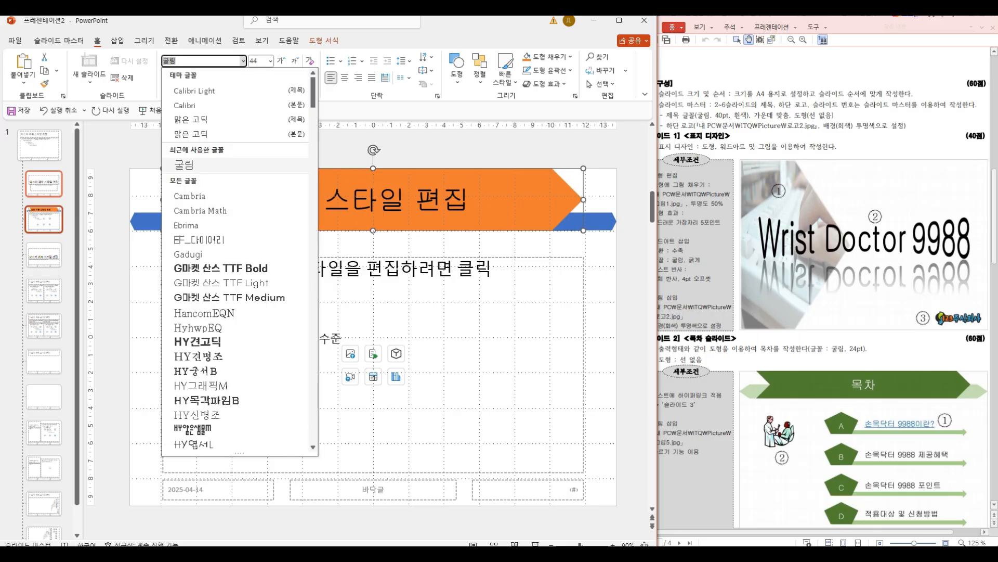
pyautogui.click(243, 60)
# Step: Format the title placeholder's text as 40 pt, white and centre-aligned
pyautogui.click(270, 61)
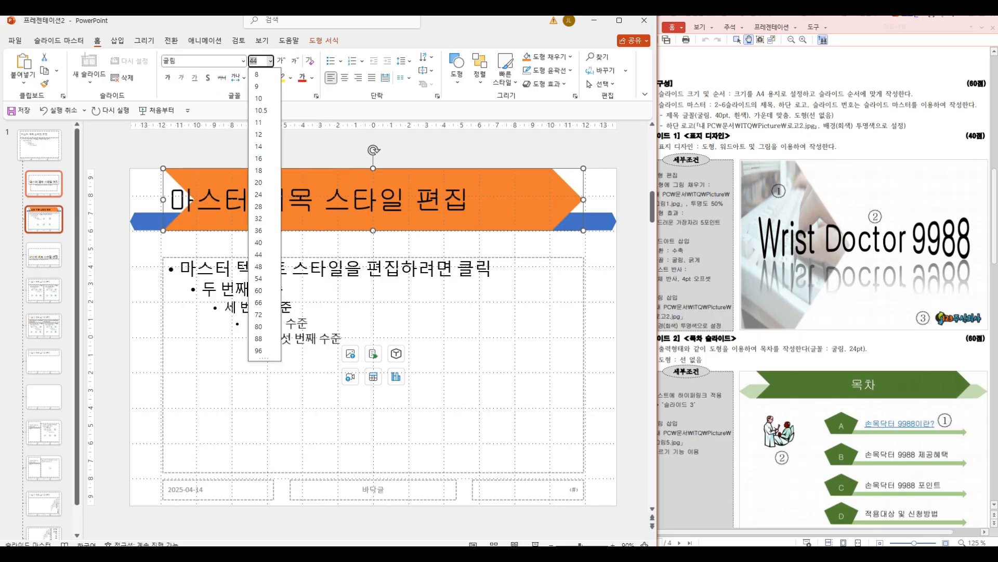
pyautogui.click(258, 242)
pyautogui.click(312, 77)
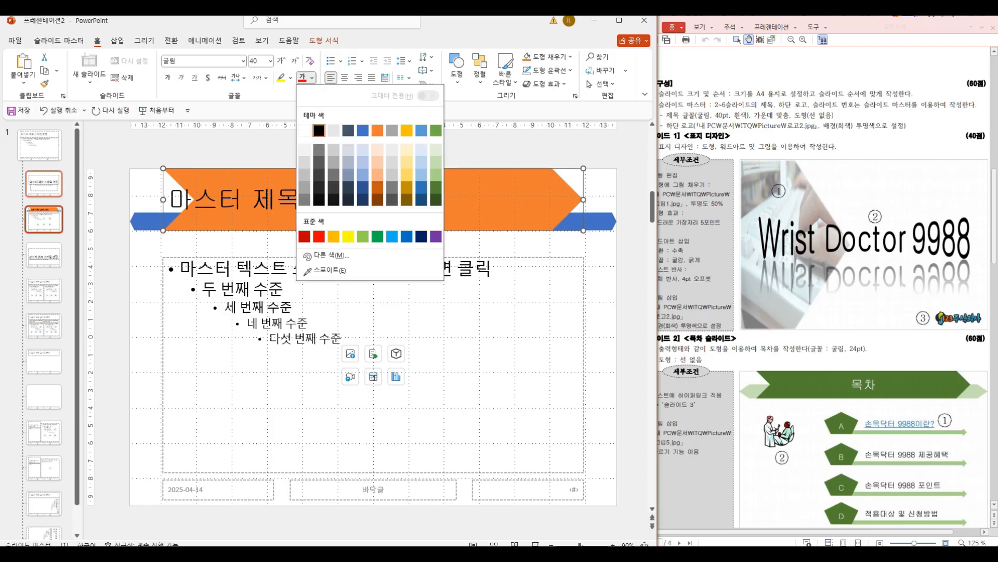
pyautogui.click(305, 130)
pyautogui.click(344, 77)
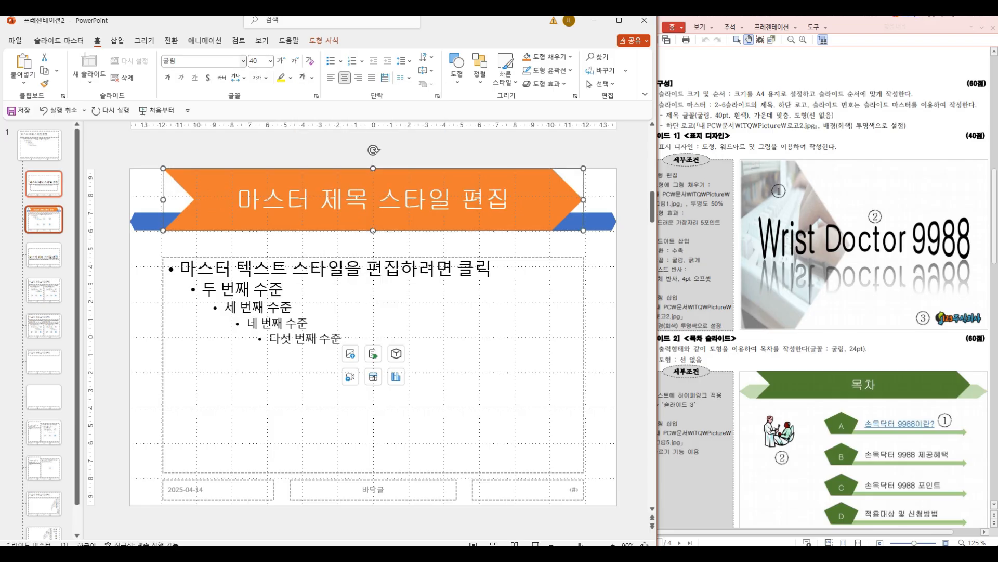
pyautogui.moveTo(191, 48)
pyautogui.mouseDown()
pyautogui.moveTo(259, 63)
pyautogui.moveTo(268, 40)
pyautogui.mouseUp()
pyautogui.moveTo(307, 73); pyautogui.dragTo(353, 58)
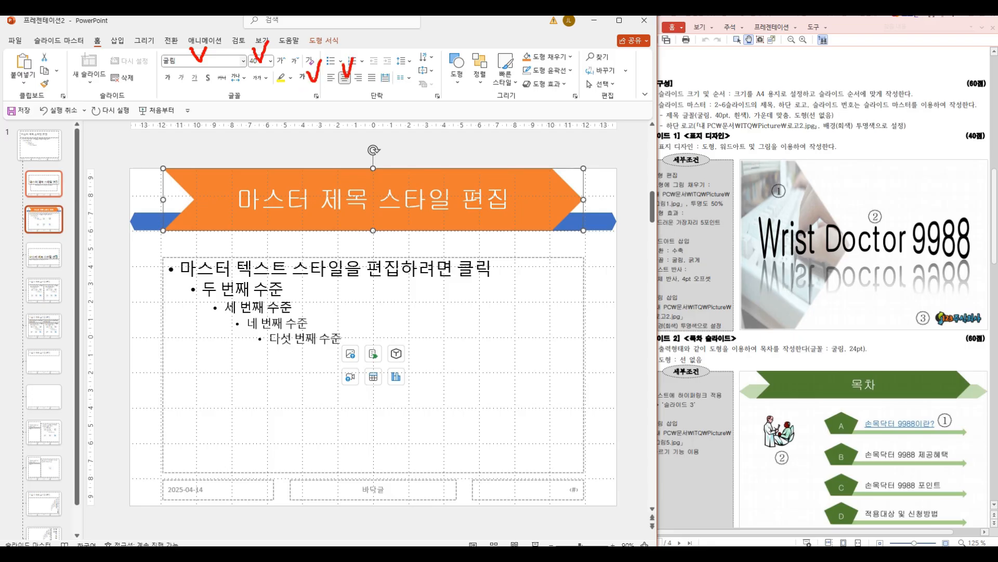
pyautogui.press('Escape')
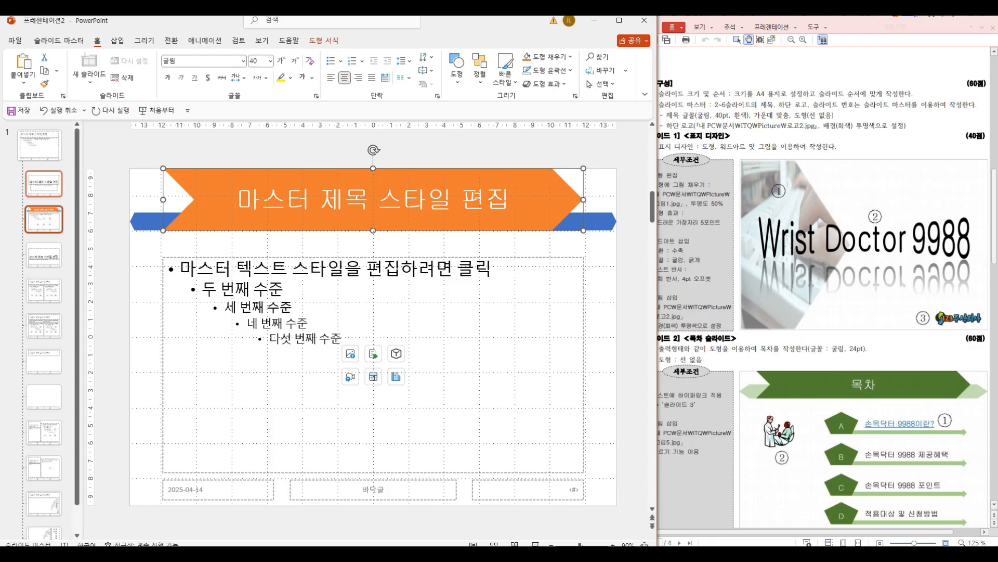
# Step: Check the exam sheet's bottom logo requirement, insert the picture 로고2 from the ITQ Picture folder, and move it lower on the layout
pyautogui.hotkey('alt', 'Tab')
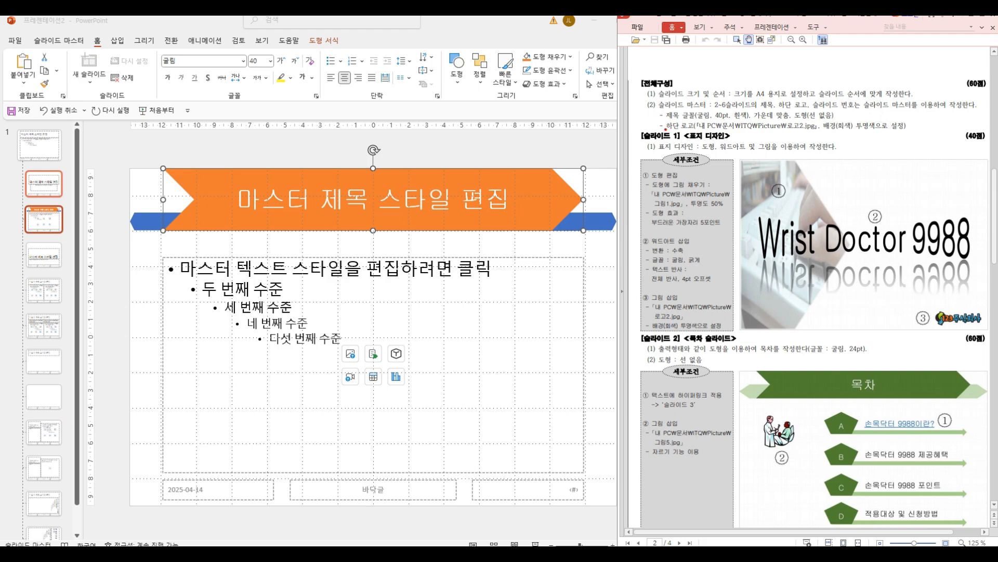
pyautogui.moveTo(659, 118); pyautogui.dragTo(925, 134)
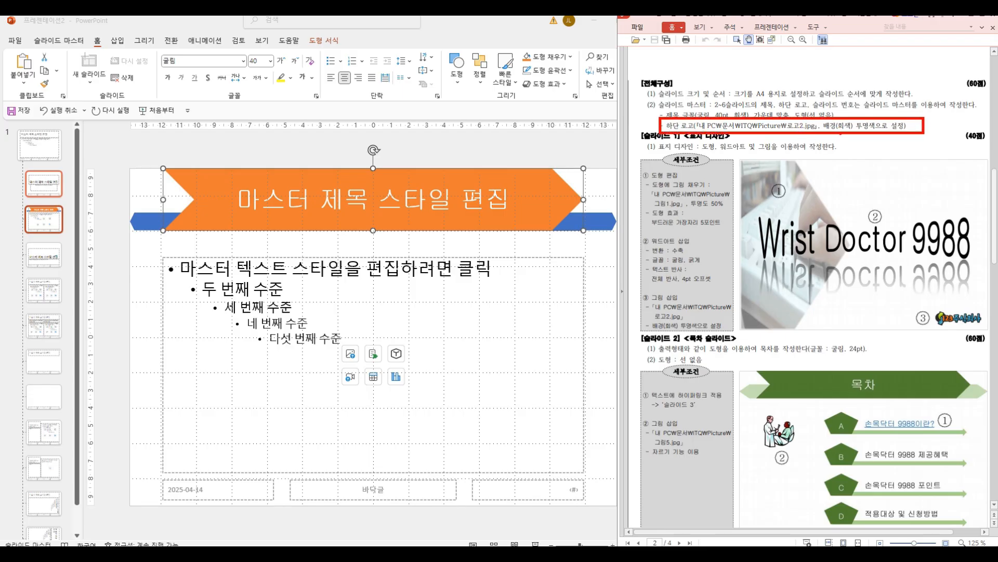
pyautogui.press('Escape')
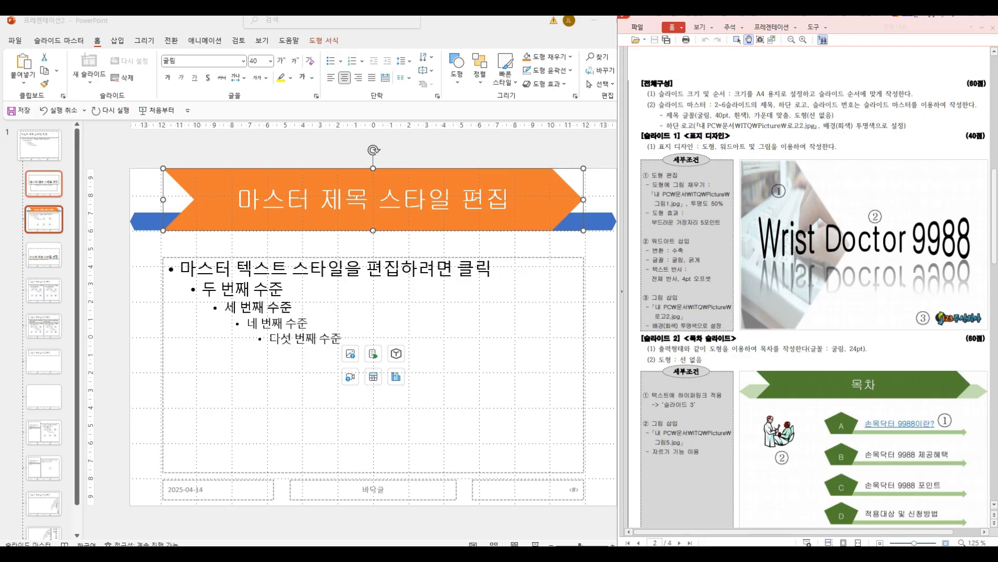
pyautogui.click(118, 41)
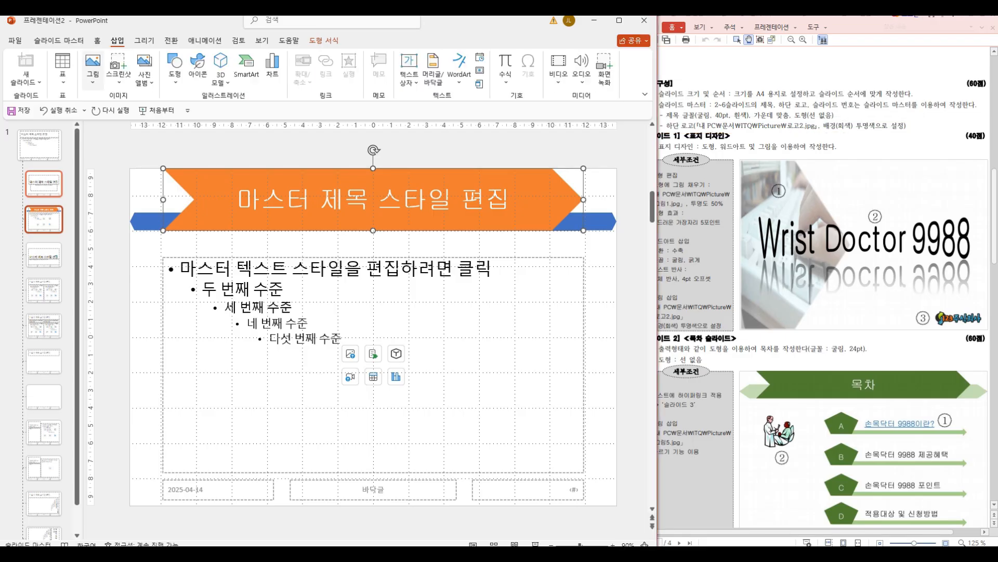
pyautogui.click(93, 68)
pyautogui.click(120, 113)
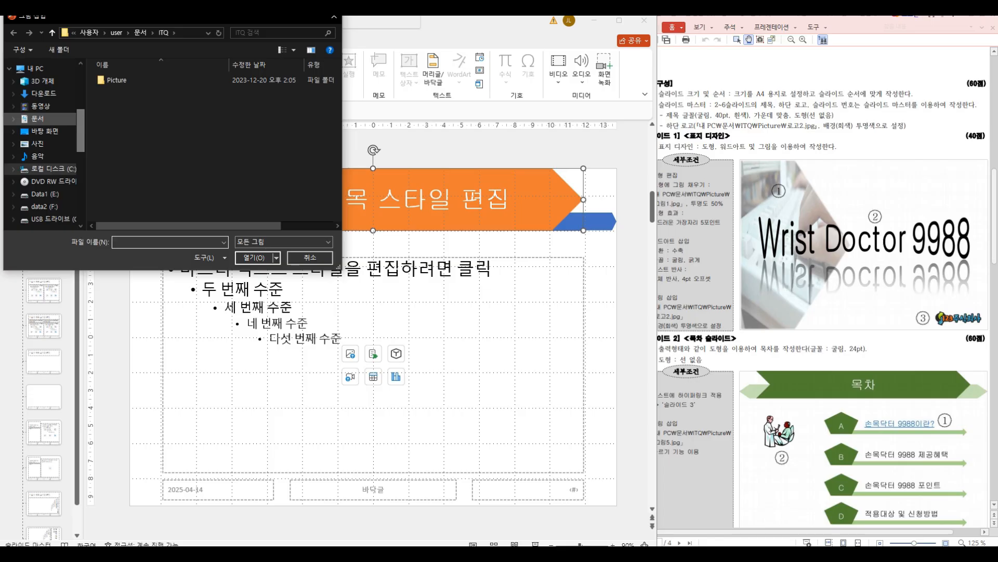
pyautogui.doubleClick(117, 80)
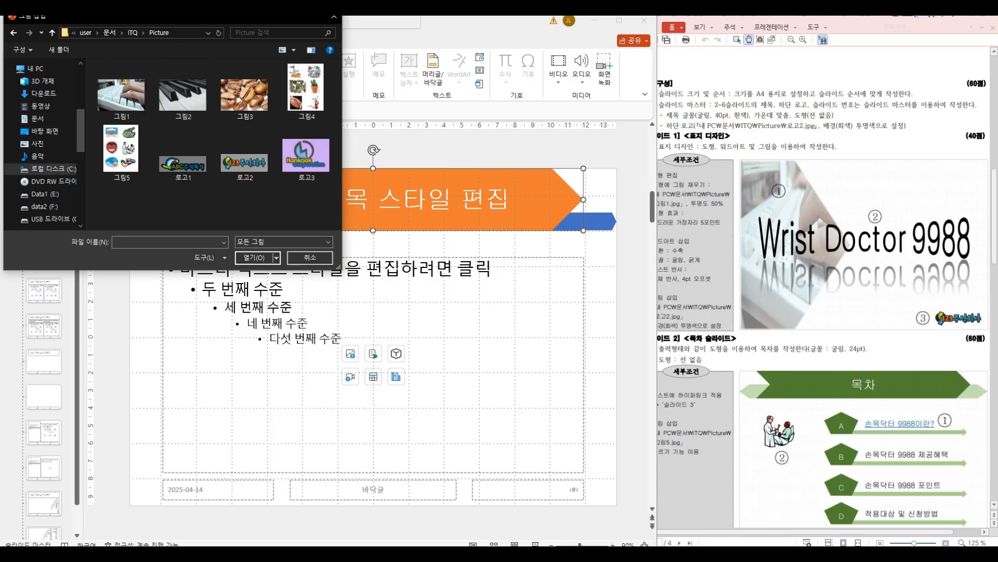
pyautogui.doubleClick(245, 163)
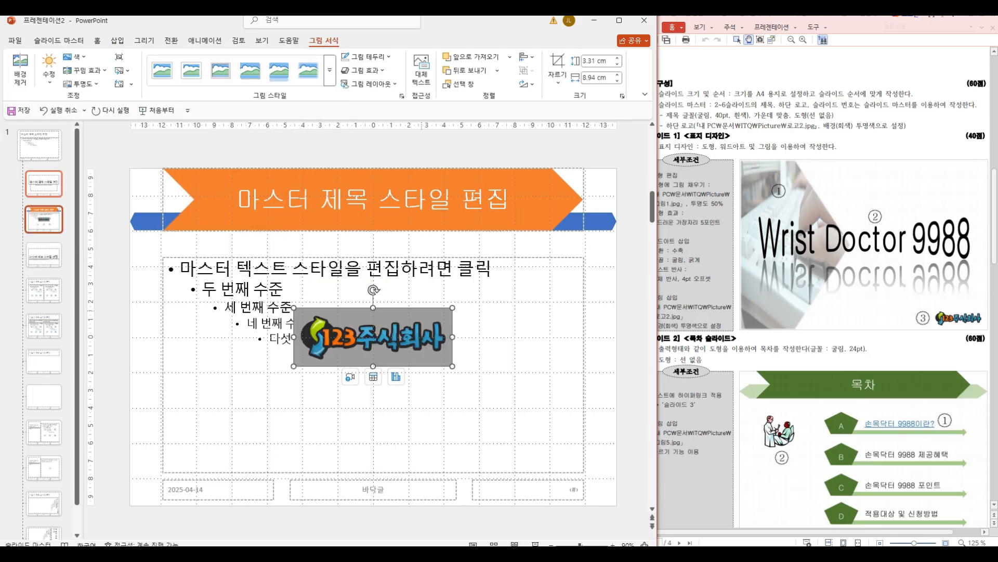
pyautogui.moveTo(373, 337); pyautogui.dragTo(394, 404)
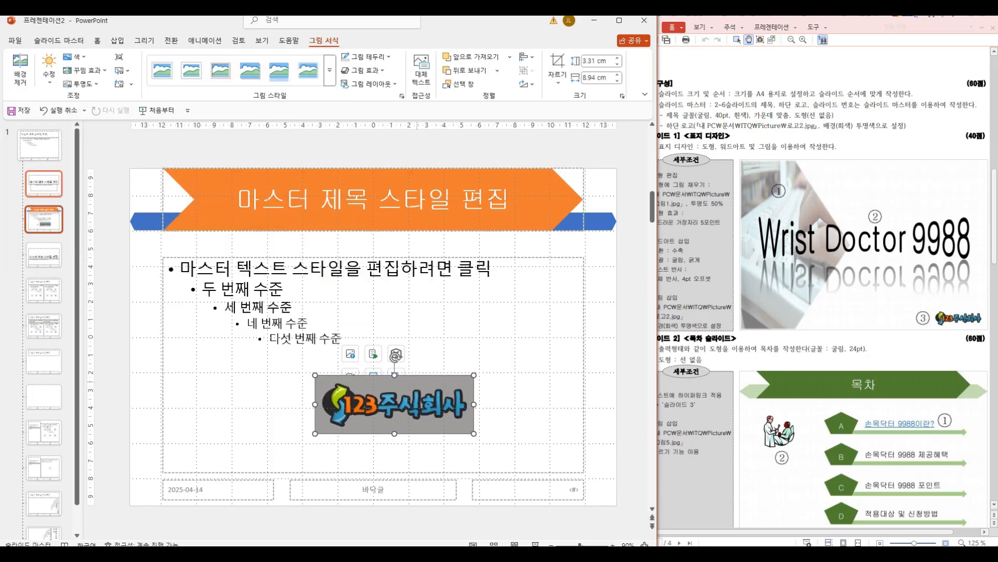
# Step: Maximize the presentation window and open the colour options for the logo picture
pyautogui.click(619, 21)
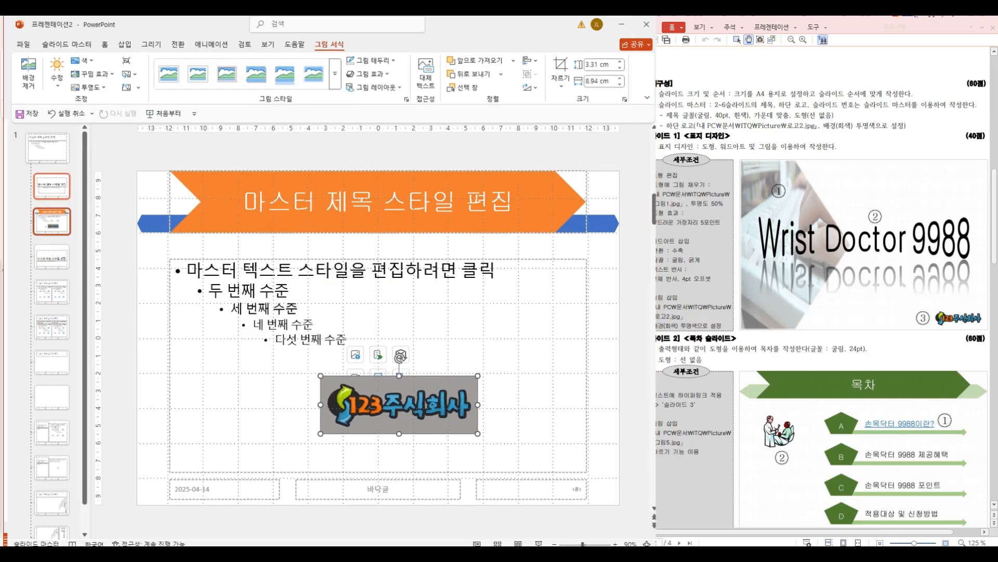
pyautogui.click(72, 67)
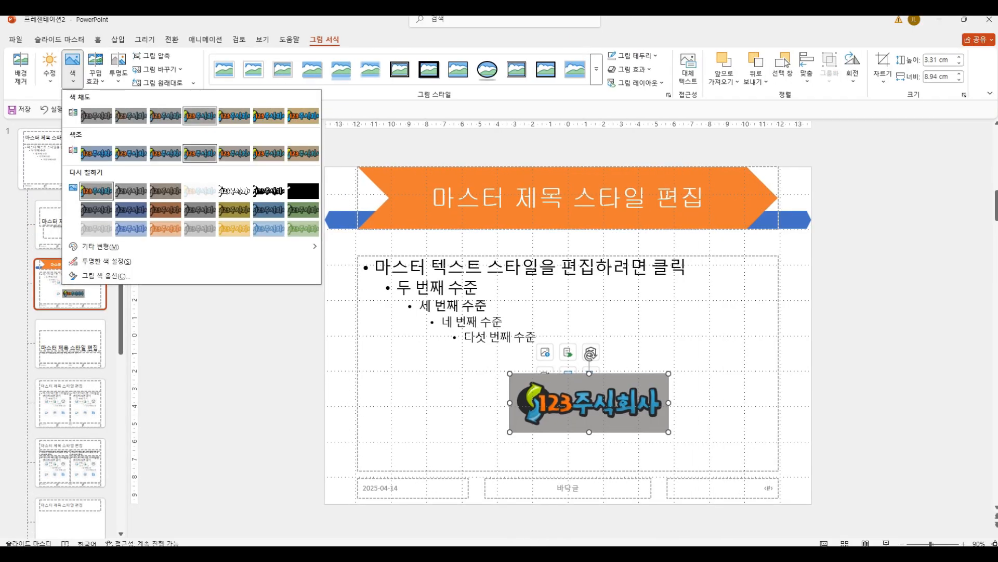
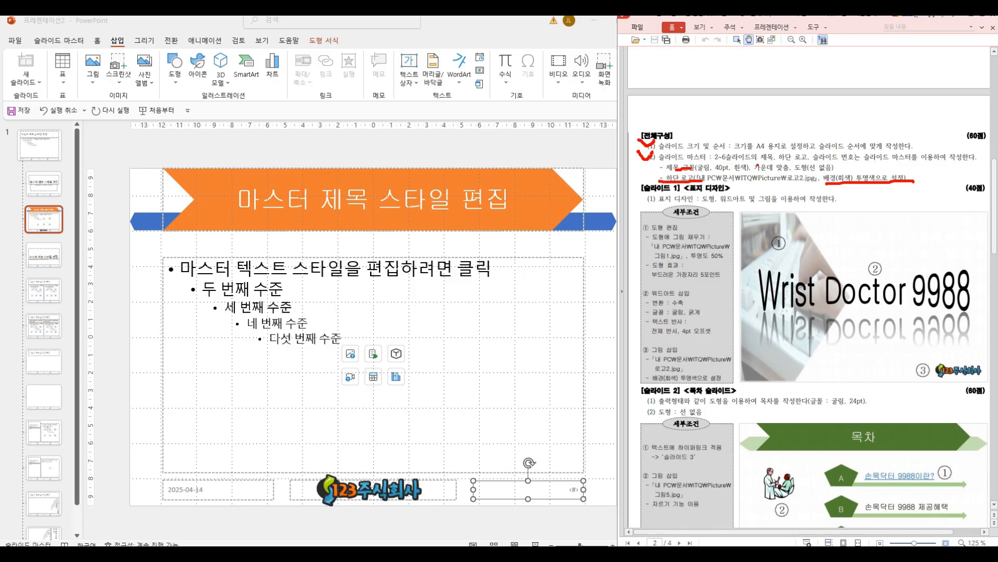
# Step: Maximize the presentation window and close the slide master view
pyautogui.press('Escape')
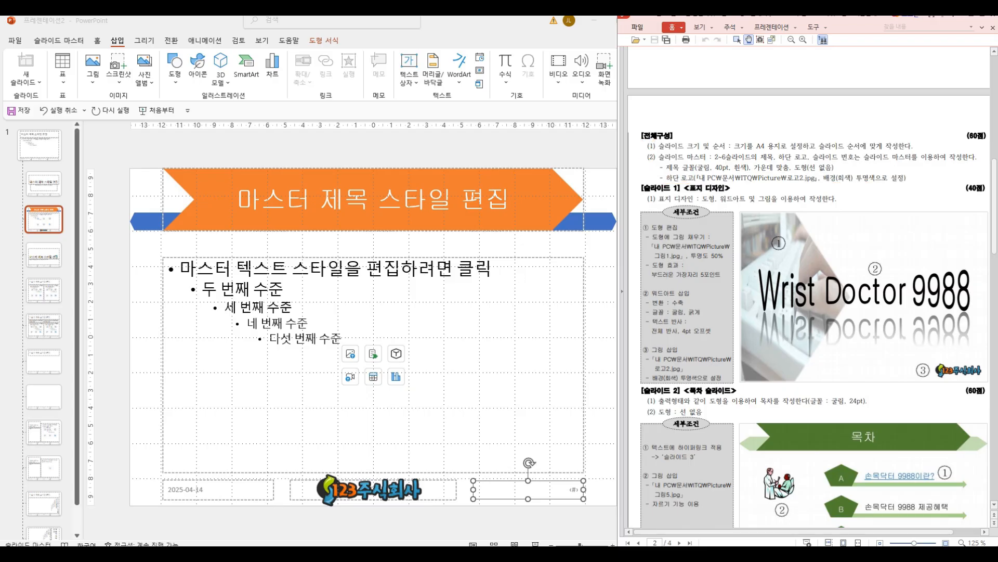
pyautogui.click(594, 21)
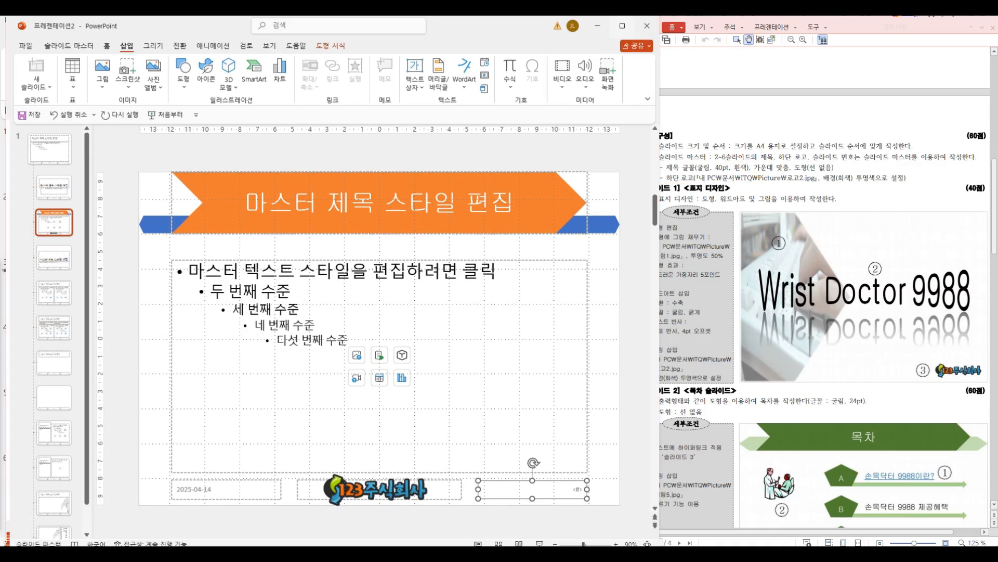
pyautogui.click(622, 25)
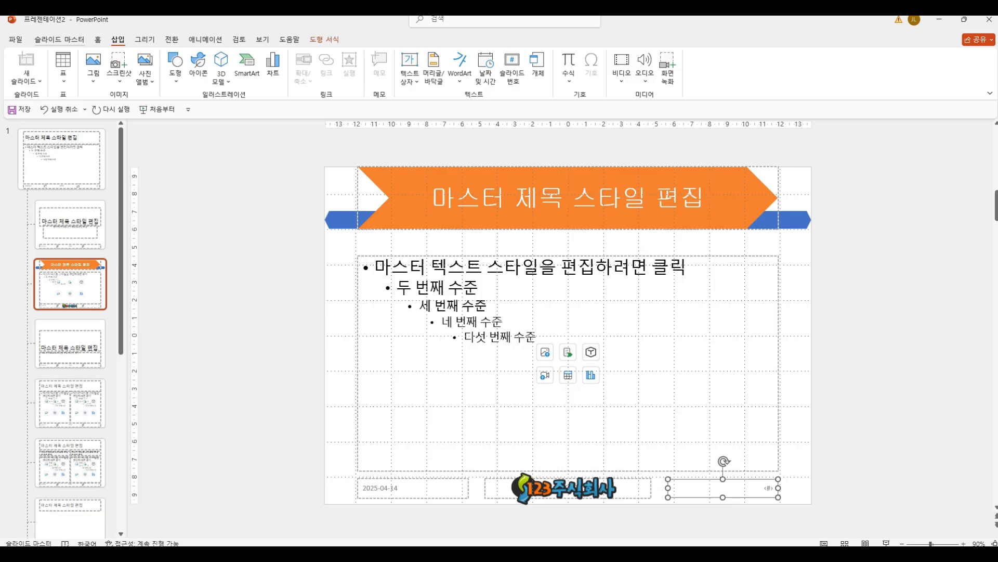
pyautogui.click(59, 39)
pyautogui.click(436, 67)
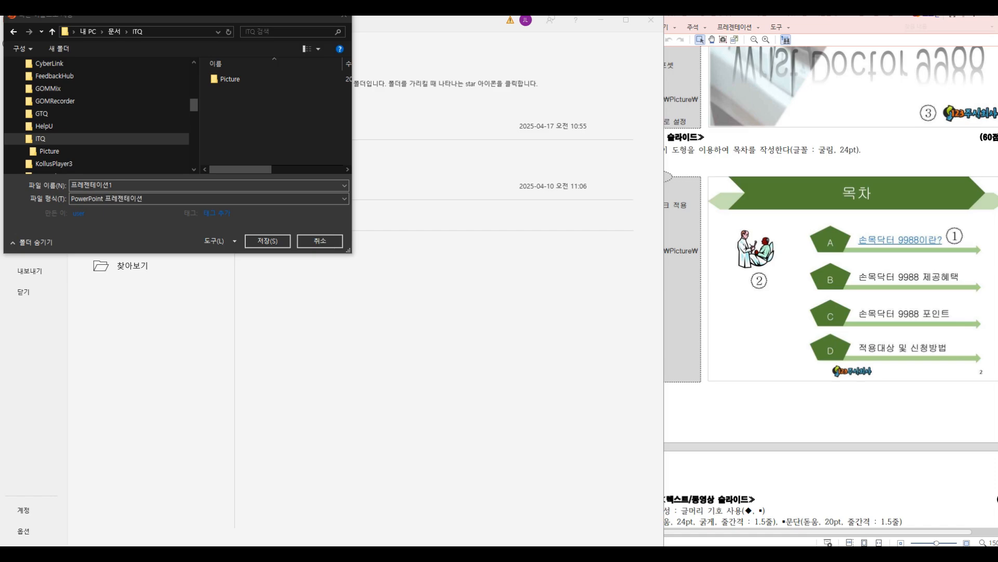
# Step: Save the presentation in the ITQ folder, naming the file with the examinee number, a hyphen and the examinee's name
pyautogui.write('8765')
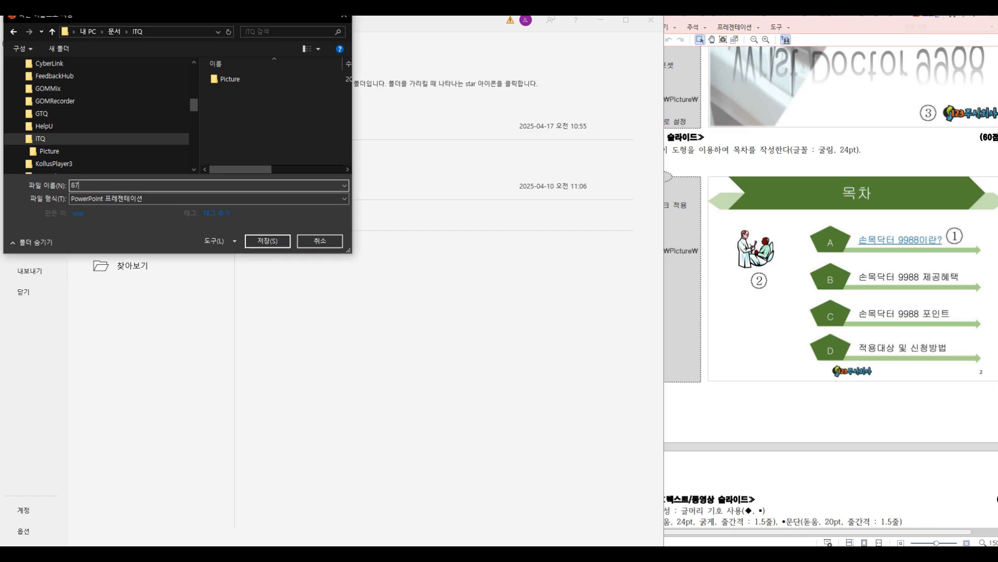
pyautogui.write('4321-홍길ㄷㅗㅇ')
pyautogui.press('Return')
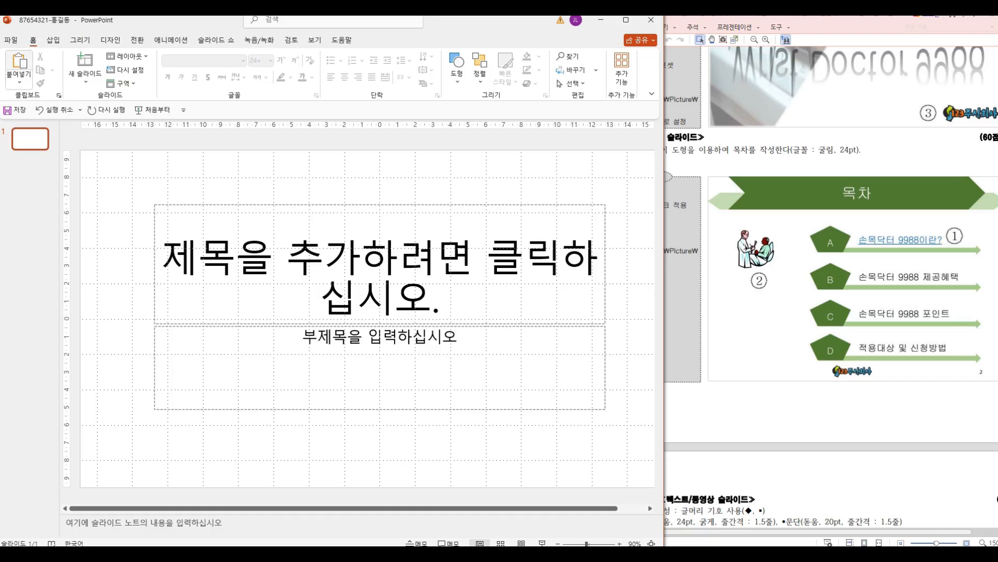
# Step: Add five slides with the banner title-and-content layout after the title slide, so the presentation has slides 2 to 6
pyautogui.click(53, 40)
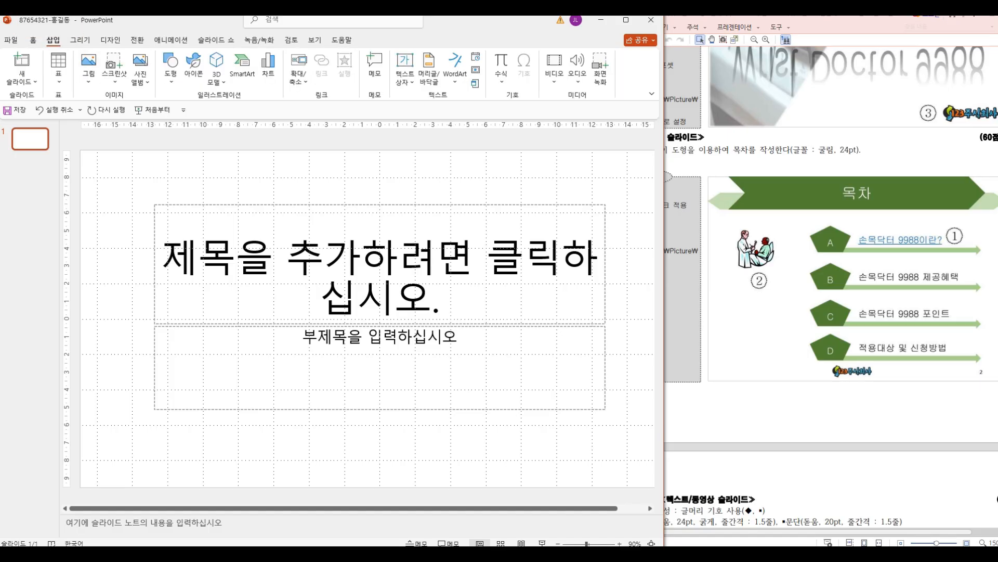
pyautogui.click(22, 78)
pyautogui.click(90, 125)
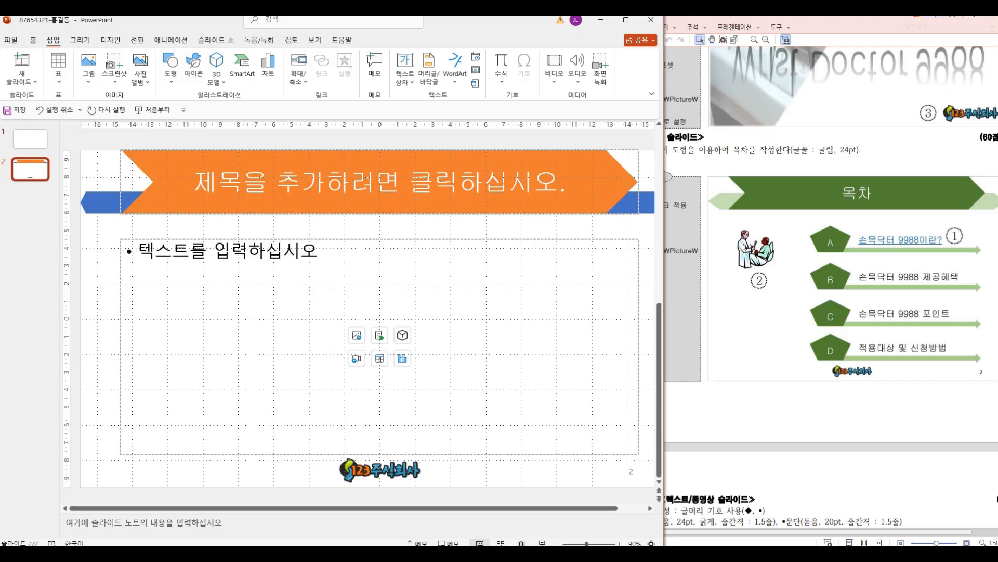
pyautogui.hotkey('ctrl', 'c')
pyautogui.hotkey('ctrl', 'v')
pyautogui.hotkey('ctrl', 'v')
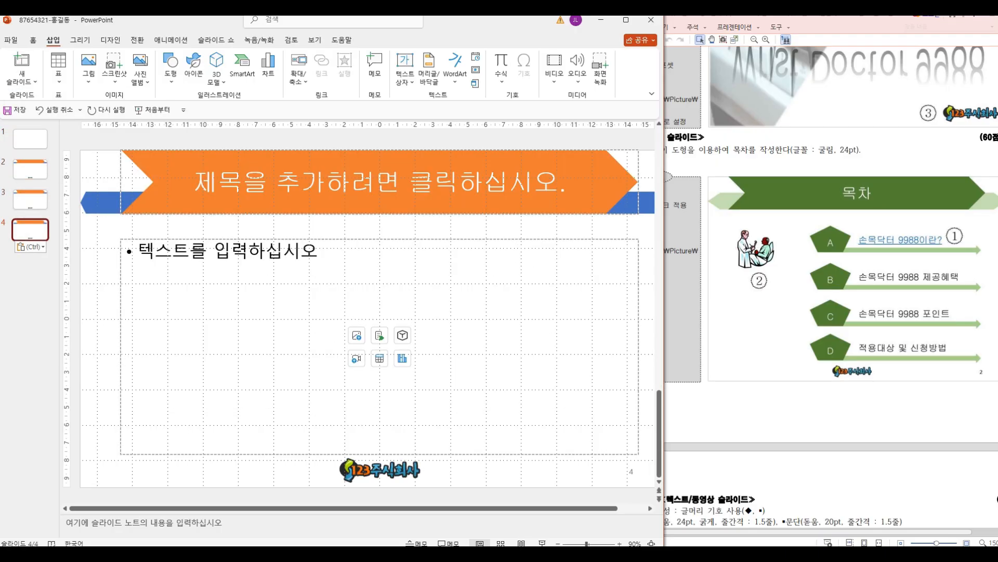
pyautogui.click(21, 78)
pyautogui.click(91, 125)
pyautogui.click(22, 78)
pyautogui.click(91, 125)
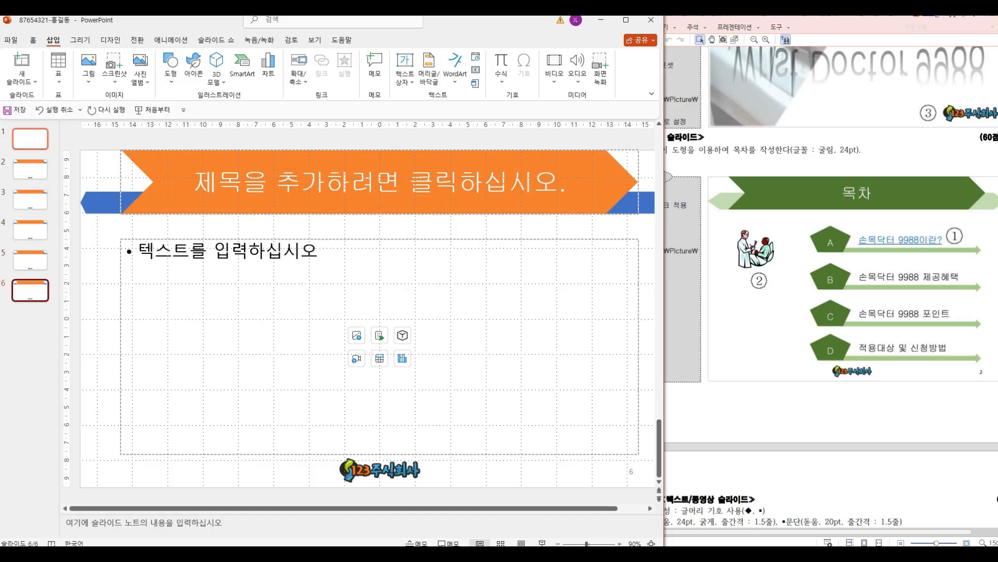
# Step: Check the exam sheet's cover design and draw a pentagon arrow about 19.05 cm high and 14.95 cm wide along slide 1's left edge
pyautogui.click(30, 139)
pyautogui.click(853, 281)
pyautogui.scroll(6, 853, 281)
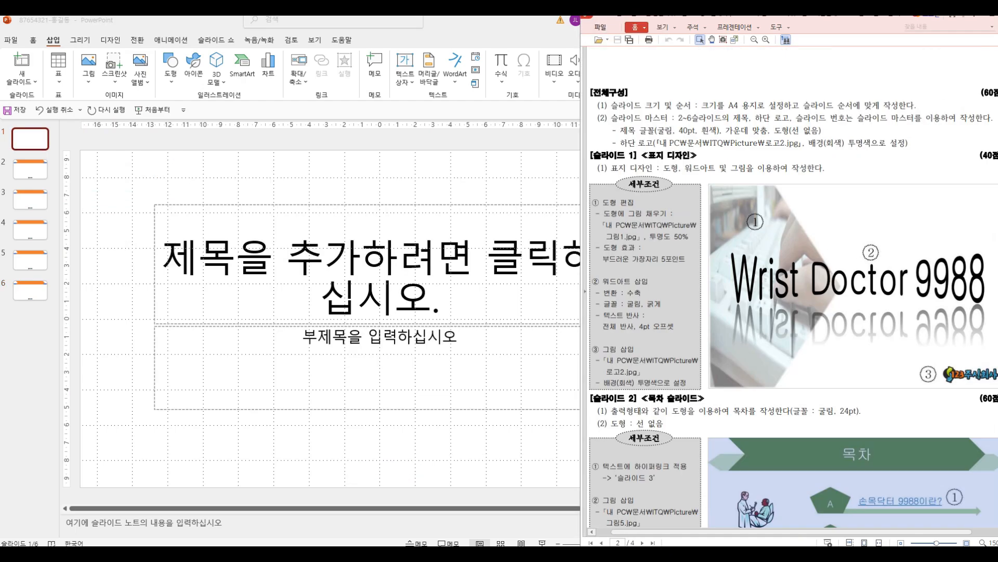
pyautogui.scroll(-2, 853, 280)
pyautogui.scroll(1, 853, 281)
pyautogui.hotkey('alt', 'Tab')
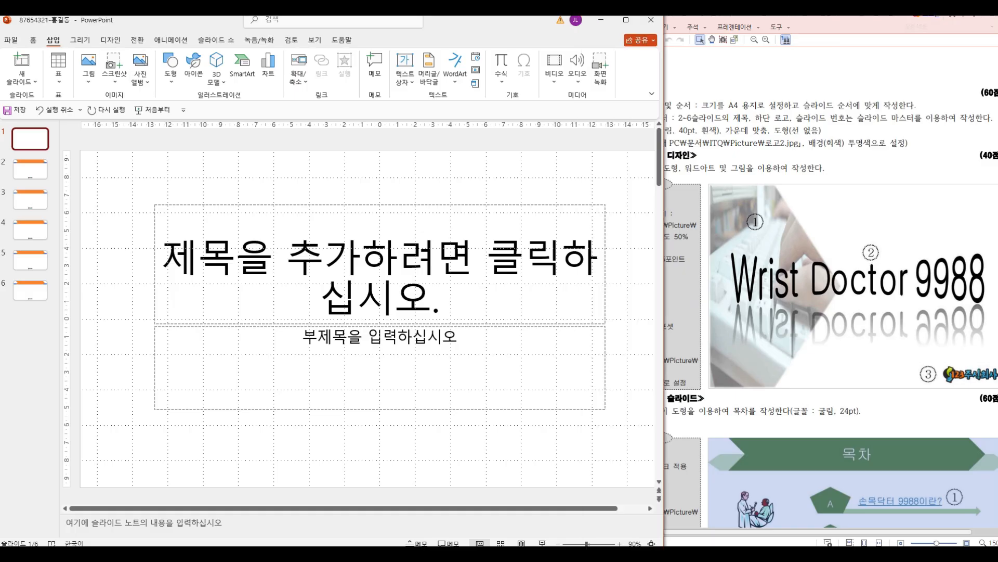
pyautogui.click(171, 68)
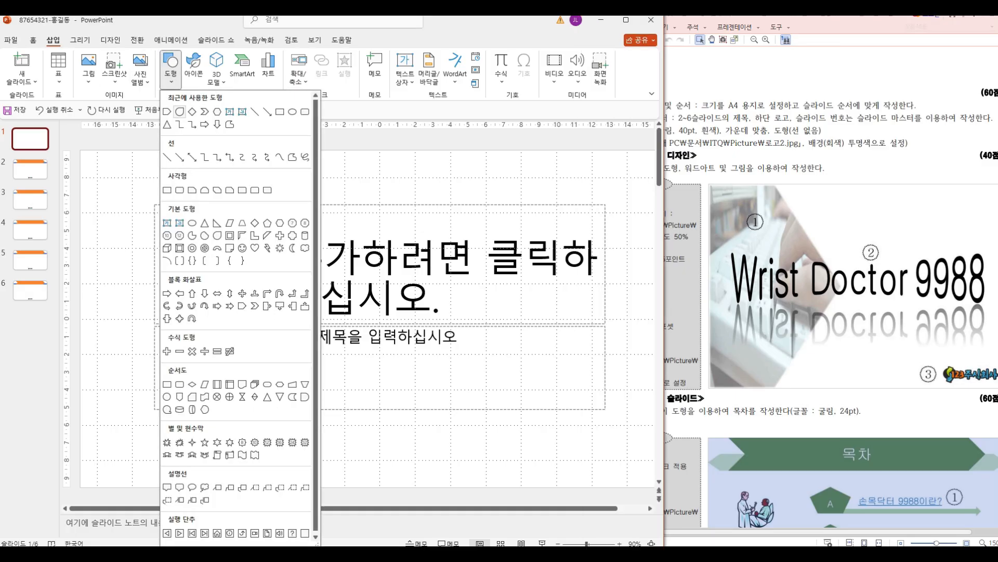
pyautogui.click(242, 306)
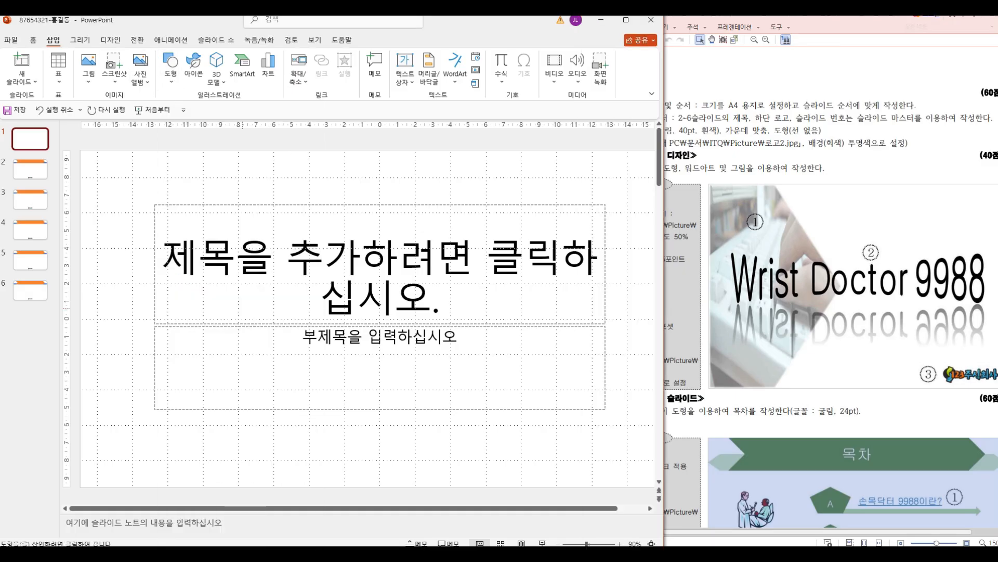
pyautogui.moveTo(81, 151); pyautogui.dragTo(344, 487)
# Step: Delete the title and subtitle placeholders from slide 1
pyautogui.click(618, 455)
pyautogui.moveTo(619, 455); pyautogui.dragTo(414, 172)
pyautogui.click(413, 204)
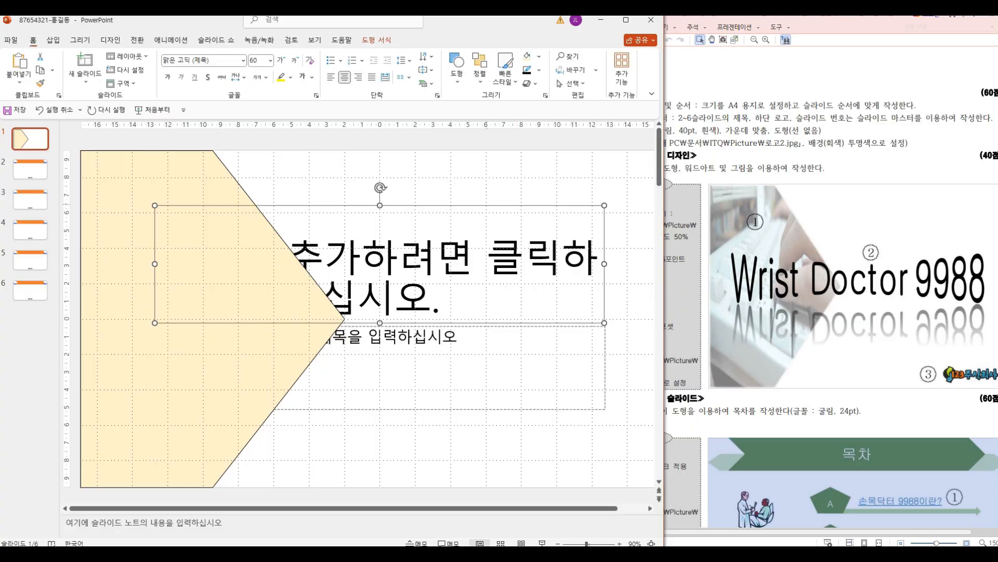
pyautogui.press('Delete')
pyautogui.press('Delete')
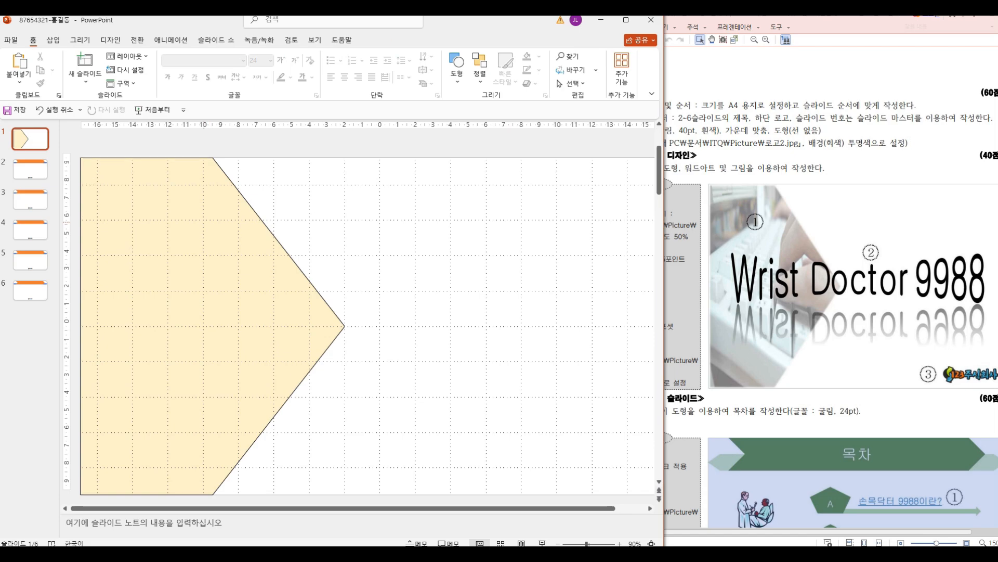
# Step: Fill the pentagon arrow on slide 1 with the picture 그림1 from the ITQ Picture folder
pyautogui.click(229, 291)
pyautogui.click(273, 56)
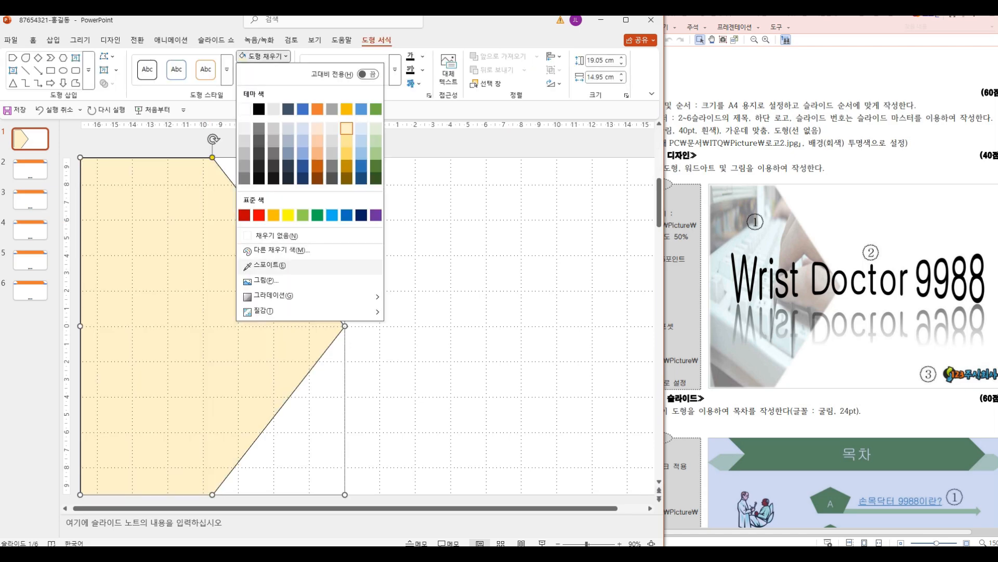
pyautogui.click(266, 281)
pyautogui.click(270, 242)
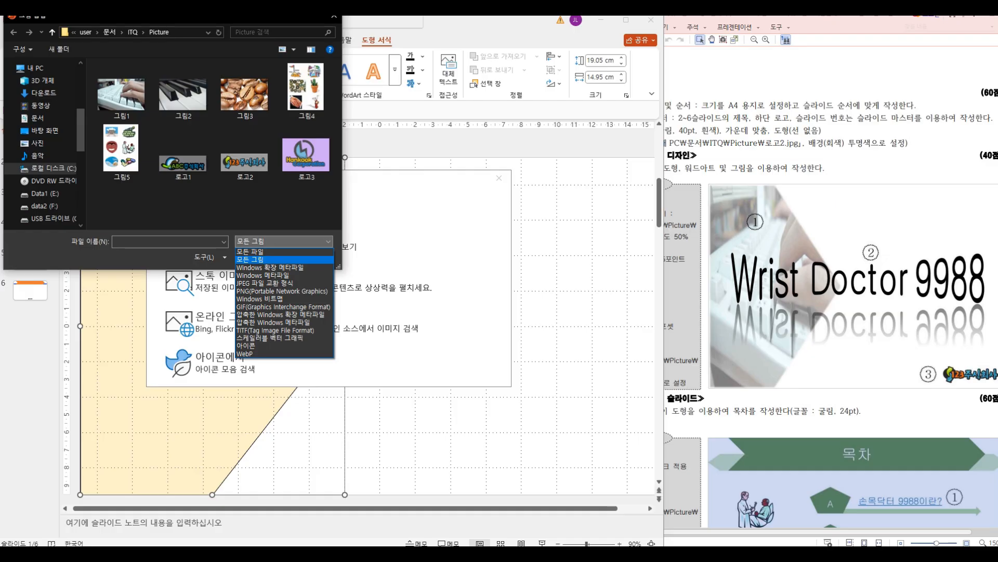
pyautogui.click(121, 94)
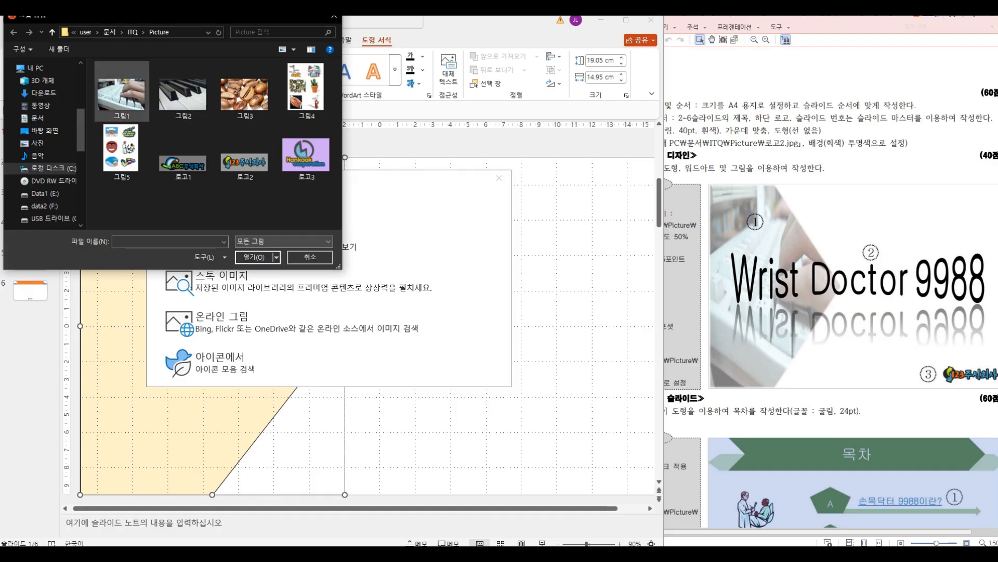
pyautogui.doubleClick(121, 95)
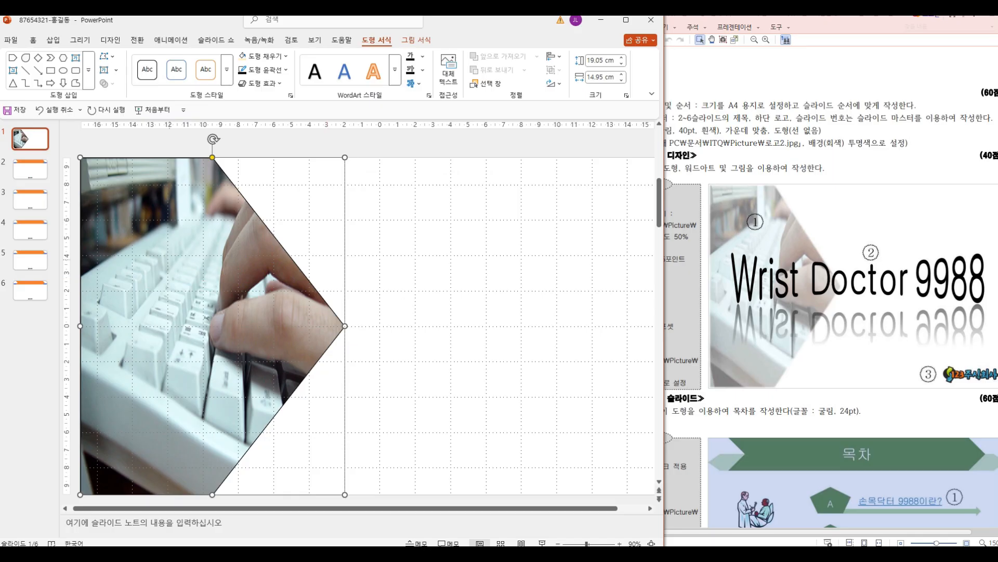
# Step: Give the picture-filled pentagon arrow a 5 pt soft edge
pyautogui.rightClick(170, 260)
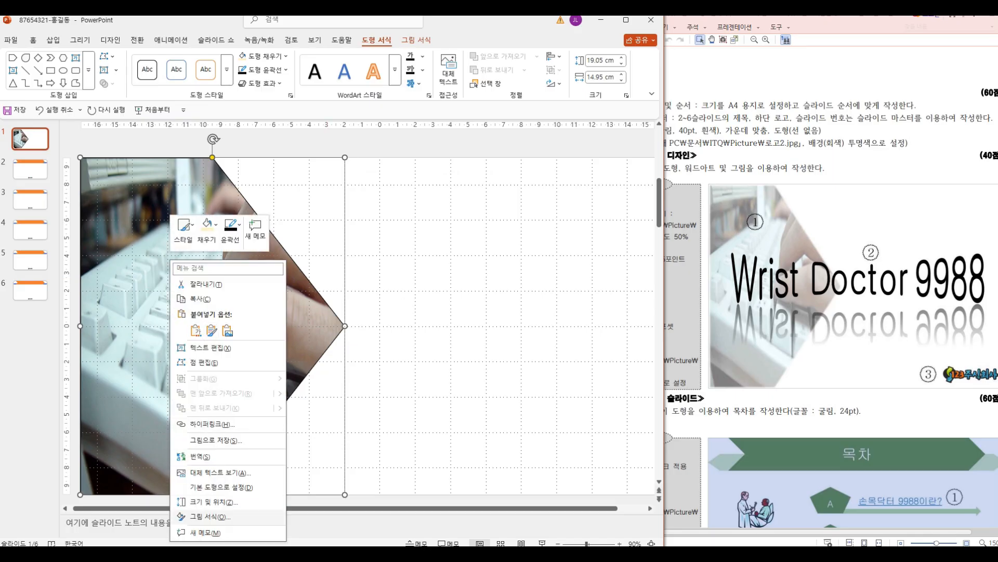
pyautogui.click(208, 516)
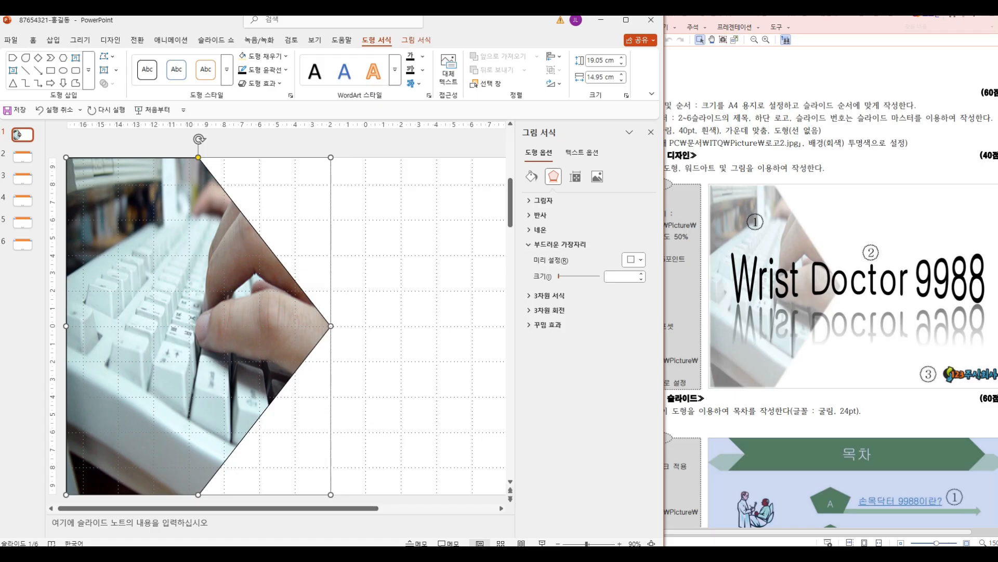
pyautogui.click(620, 276)
pyautogui.write('5')
pyautogui.click(688, 292)
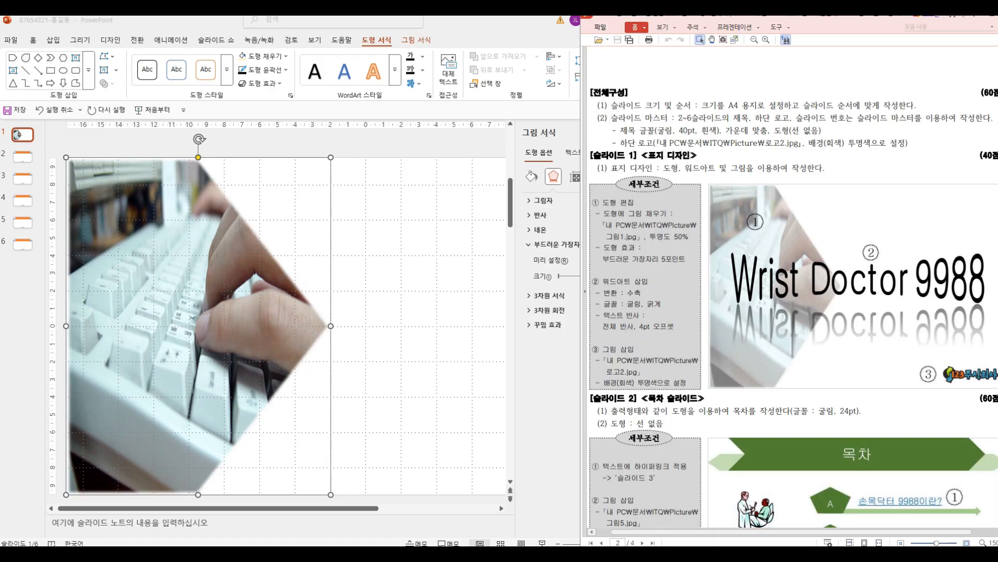
# Step: Check the exam sheet's transparency requirement and set the pentagon arrow's picture fill transparency to 50%
pyautogui.moveTo(602, 258); pyautogui.dragTo(687, 236)
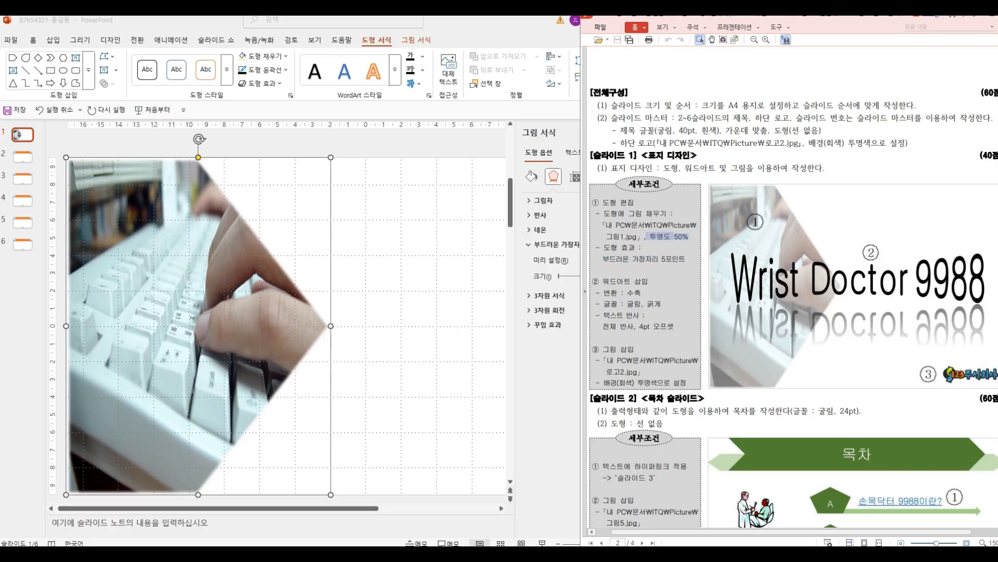
pyautogui.click(564, 136)
pyautogui.click(531, 177)
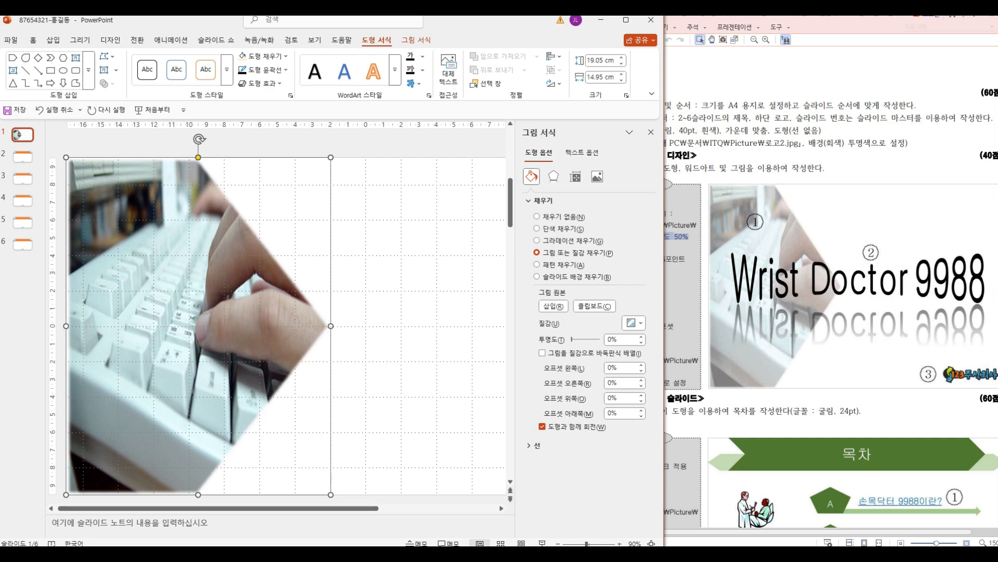
pyautogui.click(541, 200)
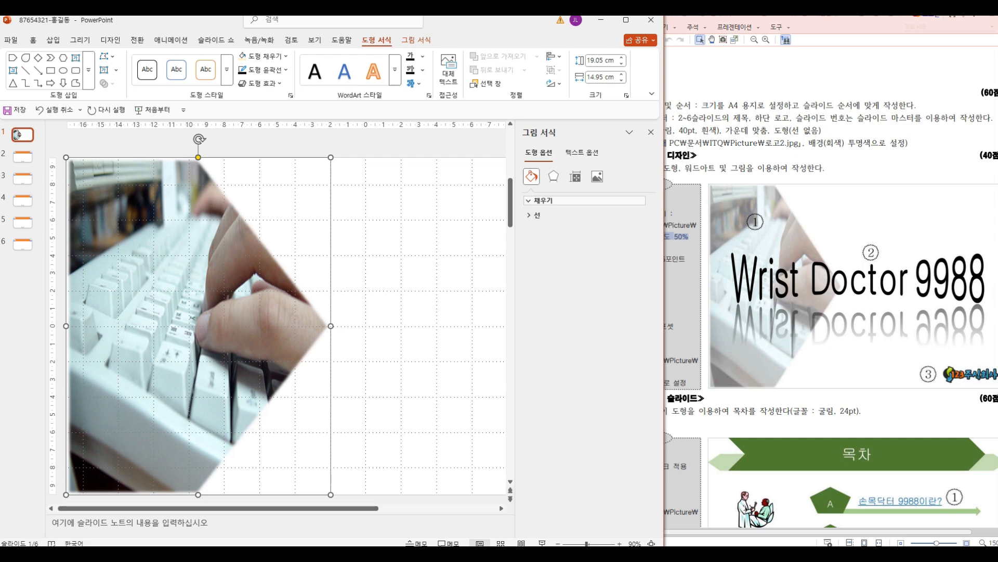
pyautogui.click(541, 200)
pyautogui.click(620, 339)
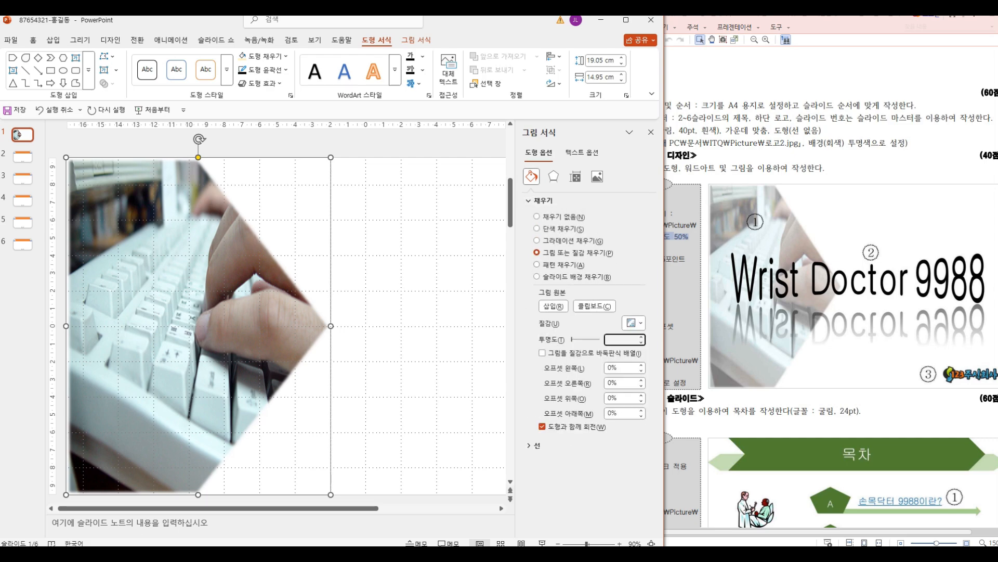
pyautogui.write('50')
pyautogui.press('Return')
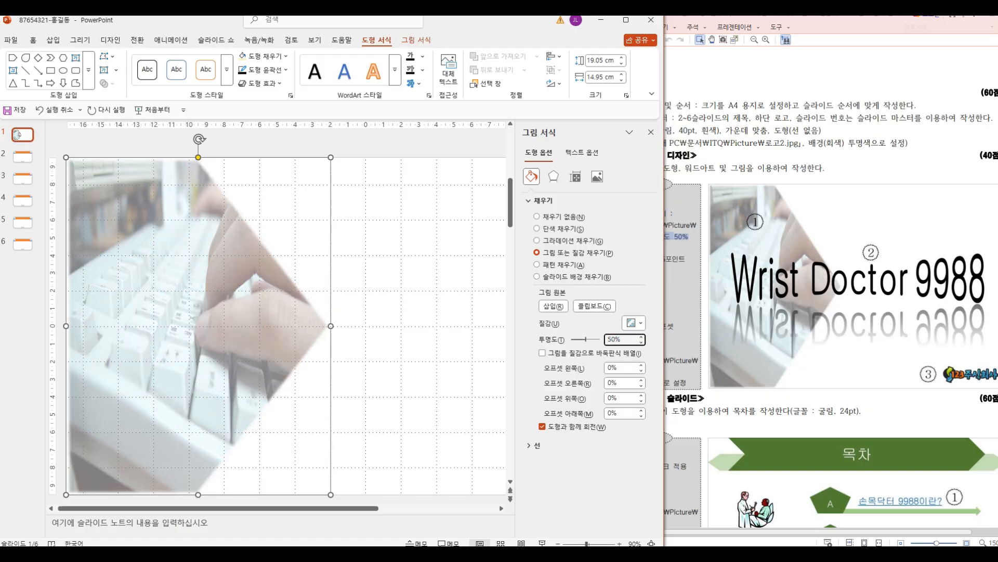
pyautogui.click(651, 132)
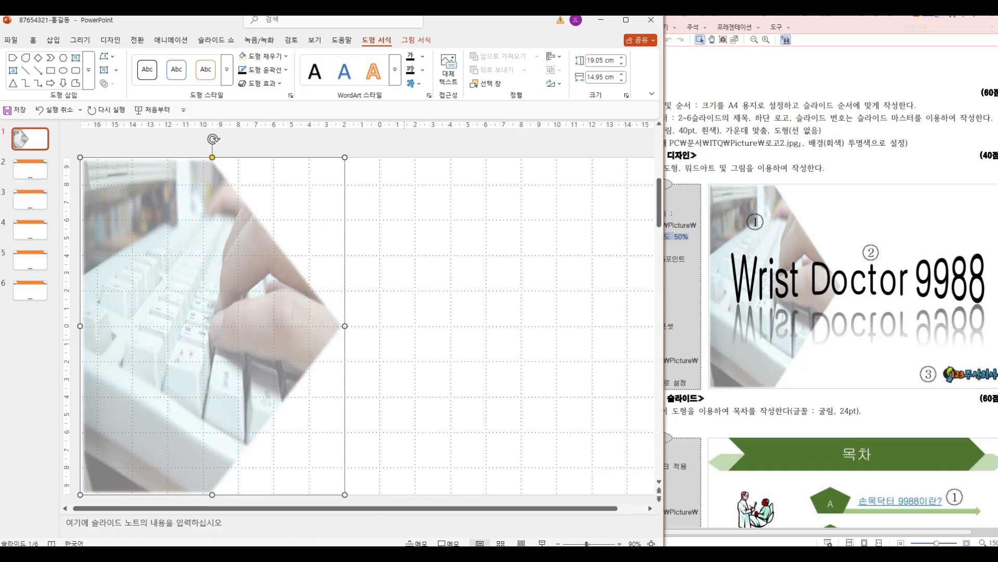
pyautogui.click(404, 341)
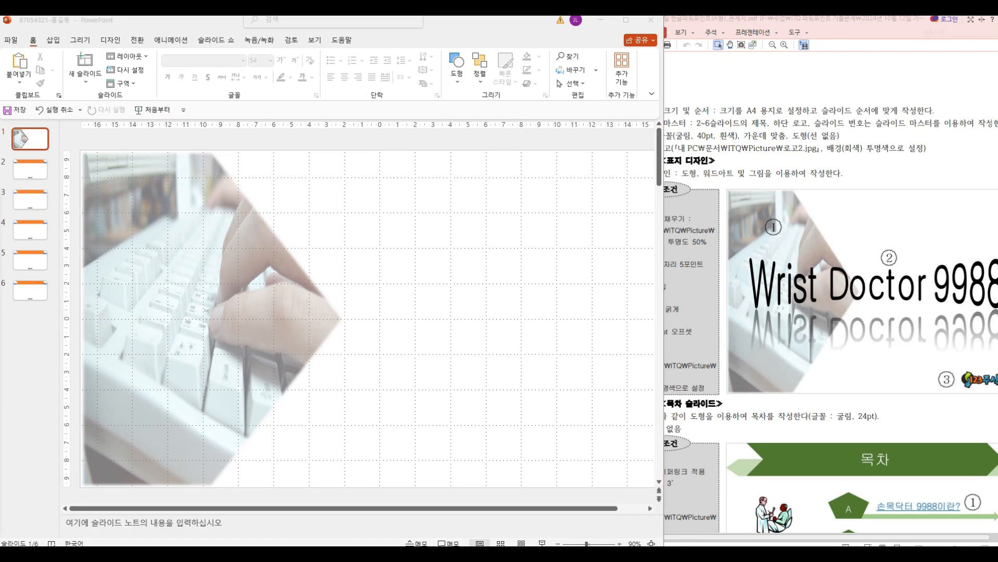
# Step: Check the exam sheet's WordArt requirements and insert a WordArt object on slide 1
pyautogui.hotkey('alt', 'Tab')
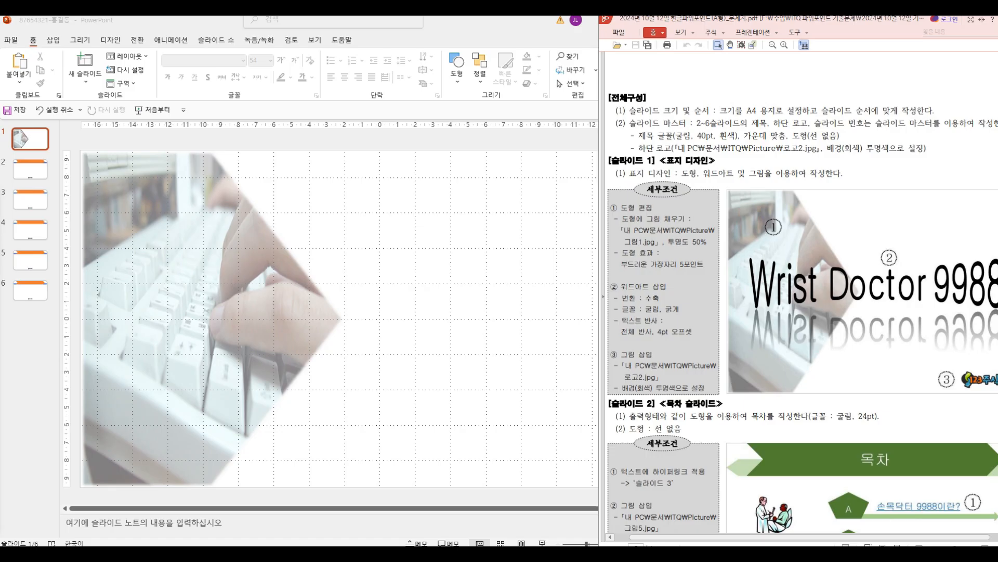
pyautogui.hotkey('alt', 'Tab')
pyautogui.click(54, 40)
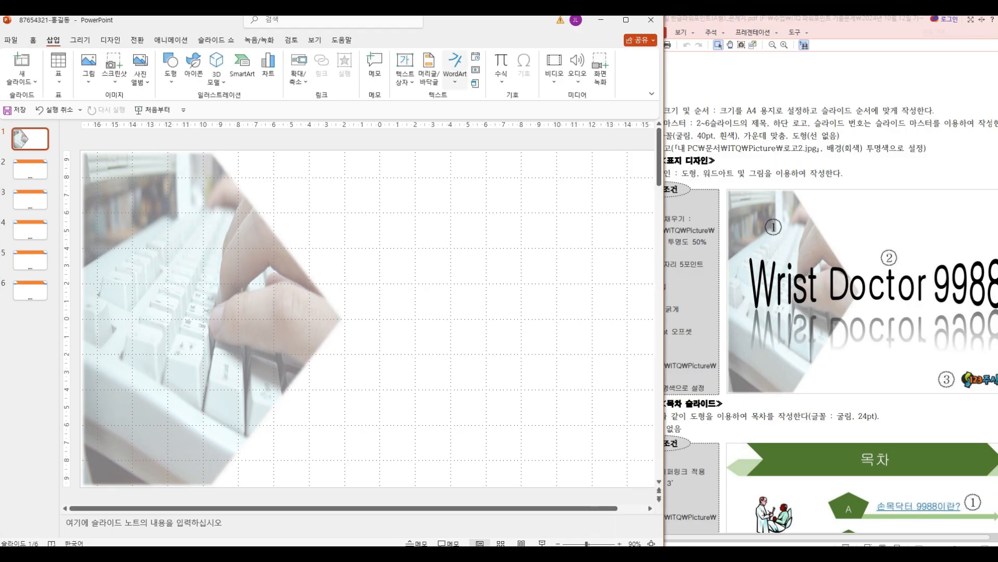
pyautogui.click(455, 69)
pyautogui.click(516, 107)
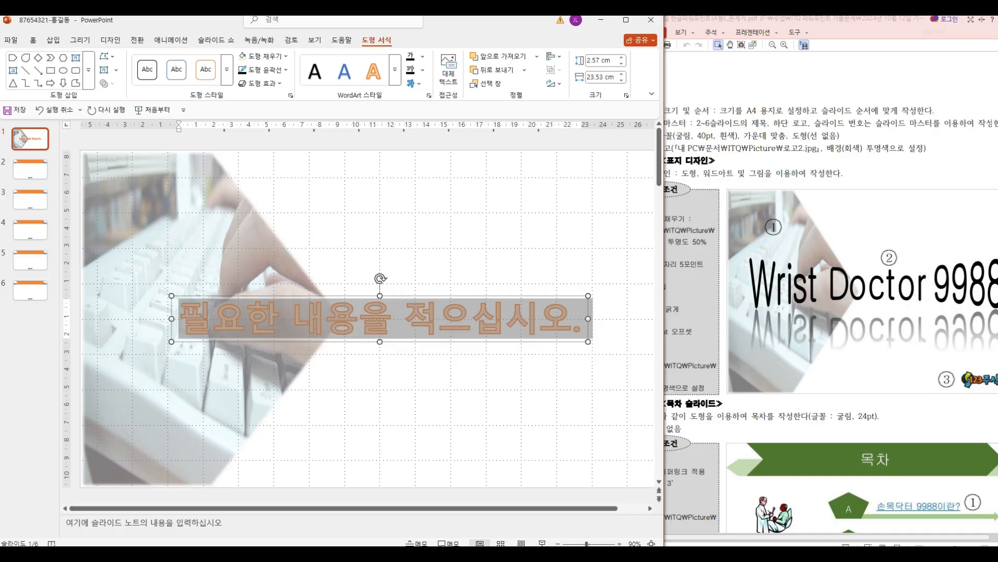
# Step: Clear the WordArt's preset formatting and replace its placeholder text with "Wrist Doctor 9988"
pyautogui.click(395, 69)
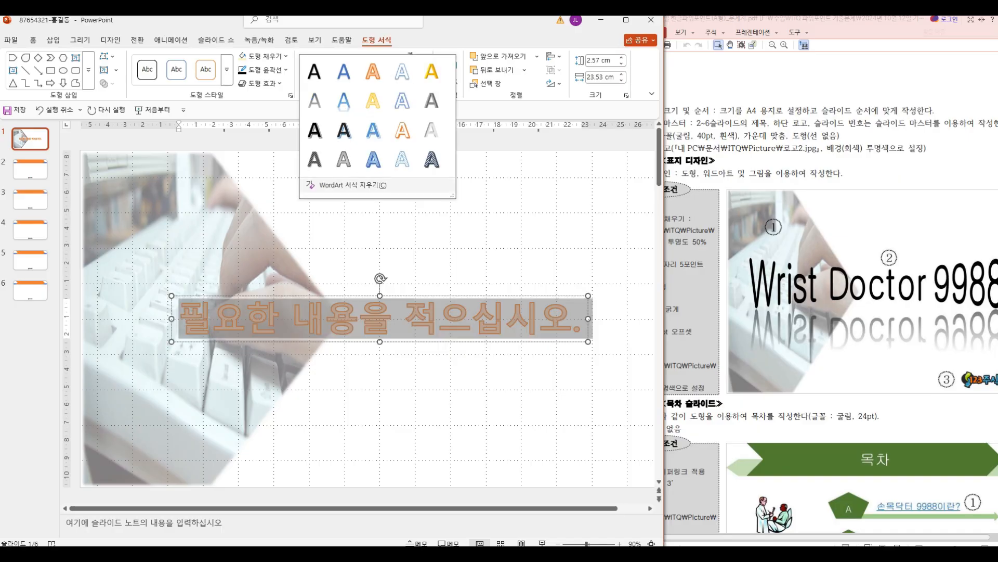
pyautogui.click(364, 185)
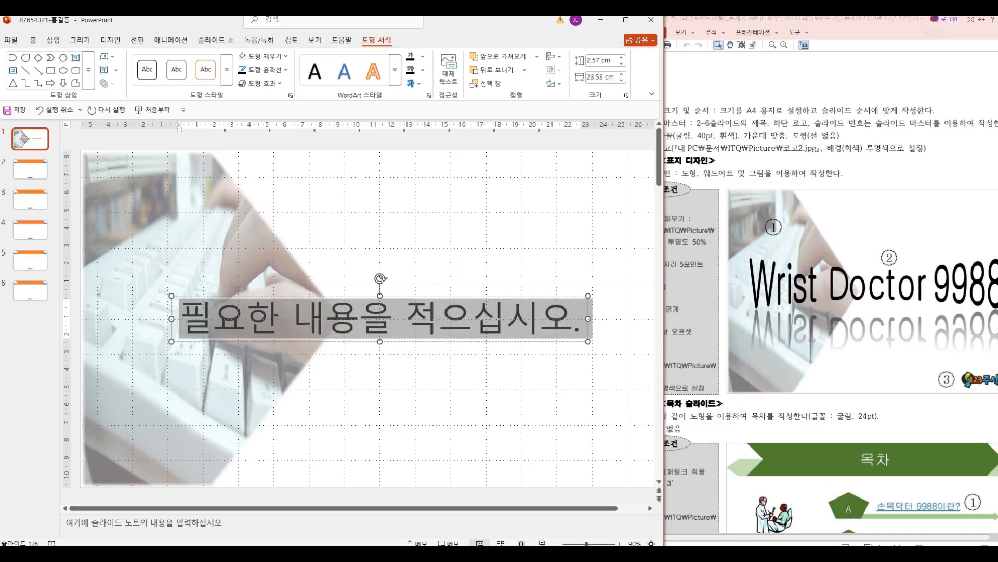
pyautogui.write('ㅉ')
pyautogui.press('BackSpace')
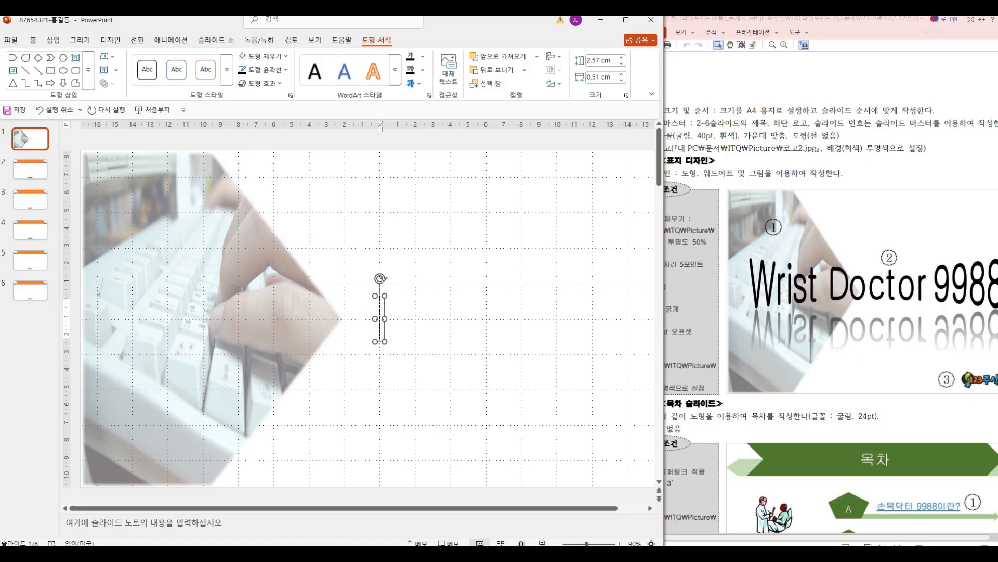
pyautogui.write('Wrist D')
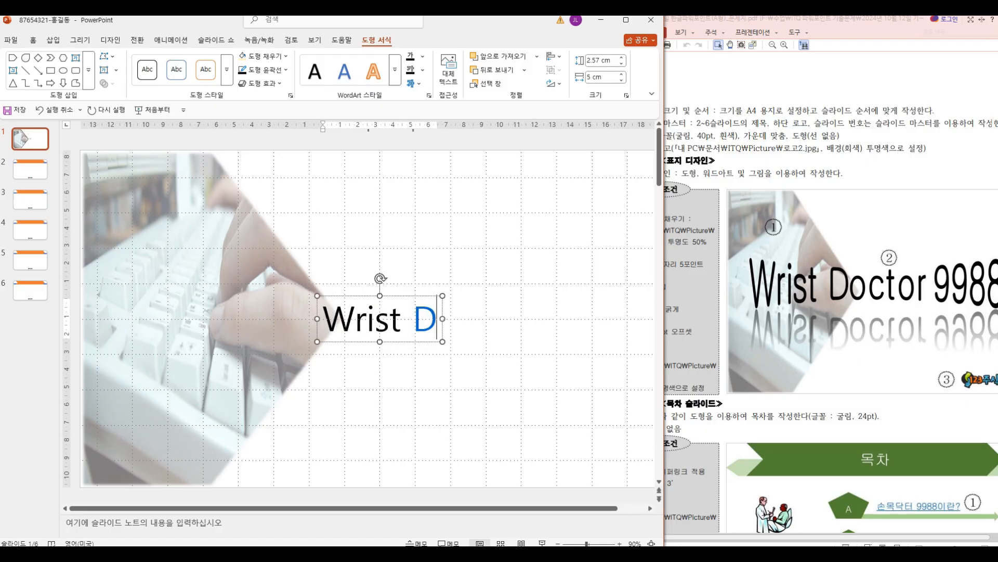
pyautogui.write('octor 9988')
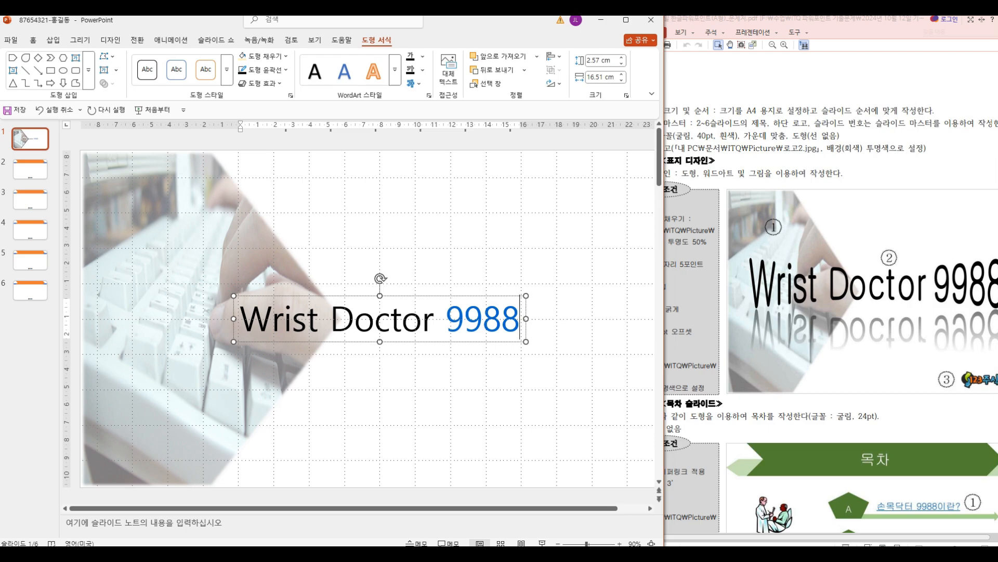
pyautogui.click(442, 239)
pyautogui.click(434, 318)
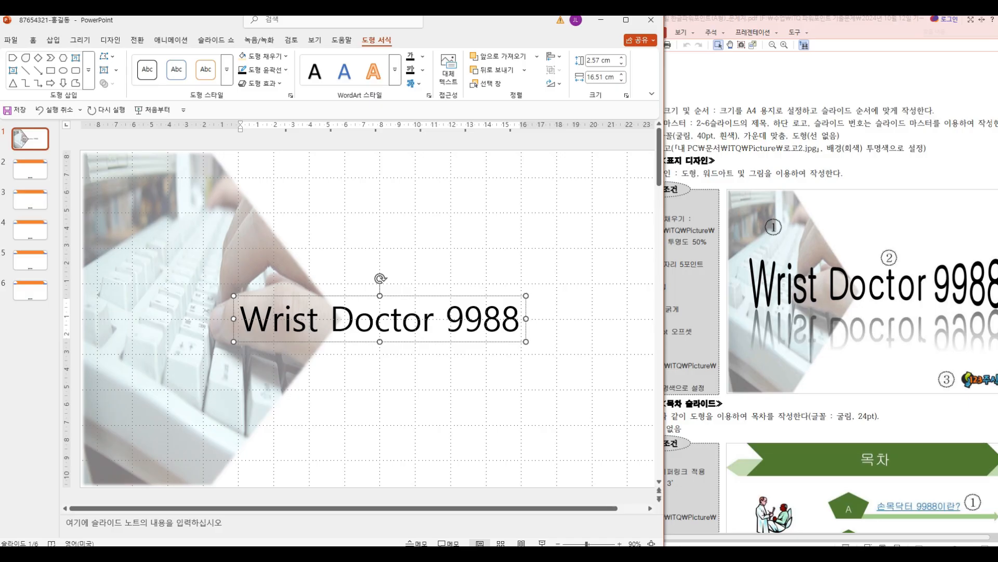
pyautogui.click(395, 234)
pyautogui.click(319, 319)
pyautogui.moveTo(239, 318); pyautogui.dragTo(526, 319)
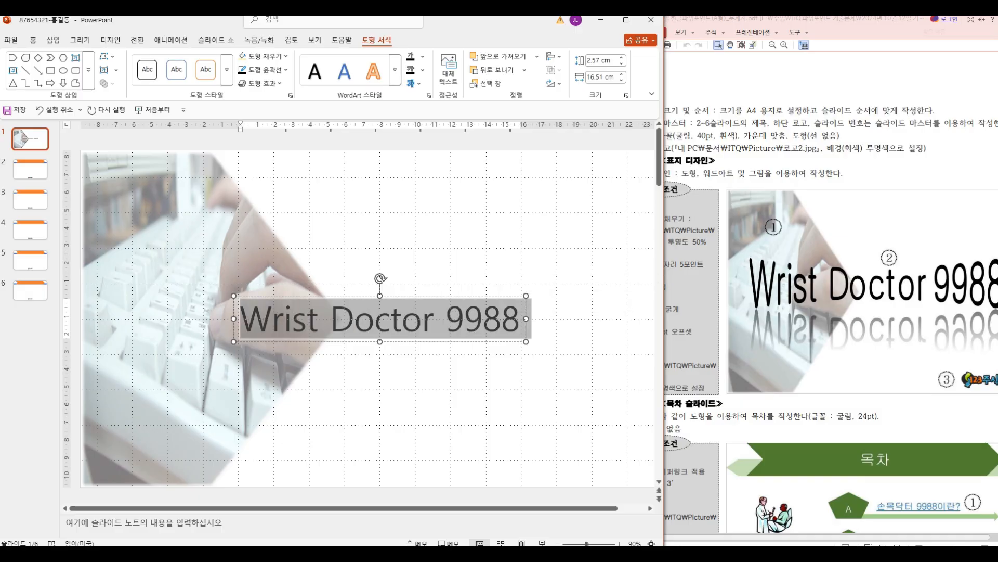
pyautogui.click(443, 240)
# Step: Apply the 수축 (Deflate) text transform to the whole "Wrist Doctor 9988" WordArt box
pyautogui.click(446, 318)
pyautogui.press('Escape')
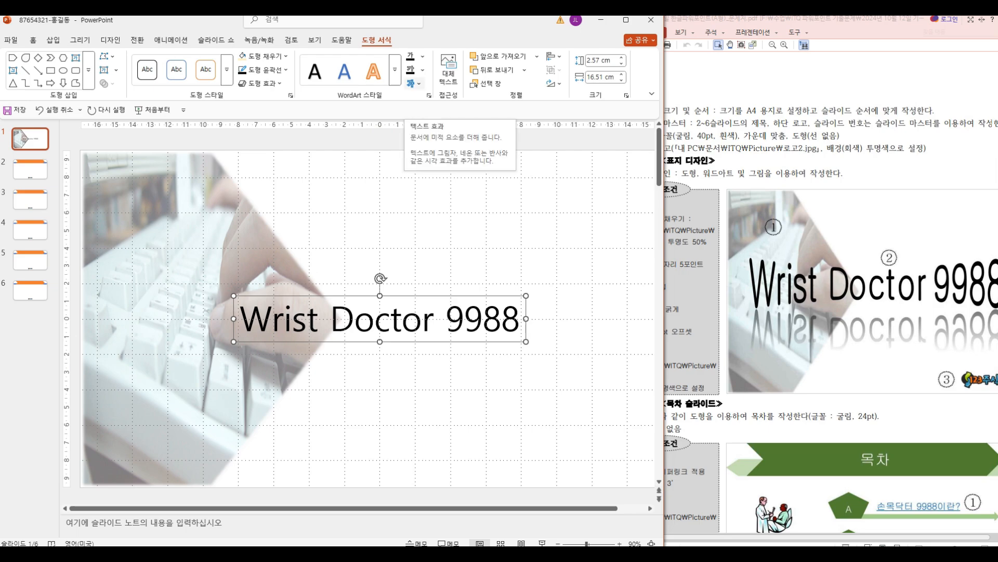
pyautogui.click(416, 83)
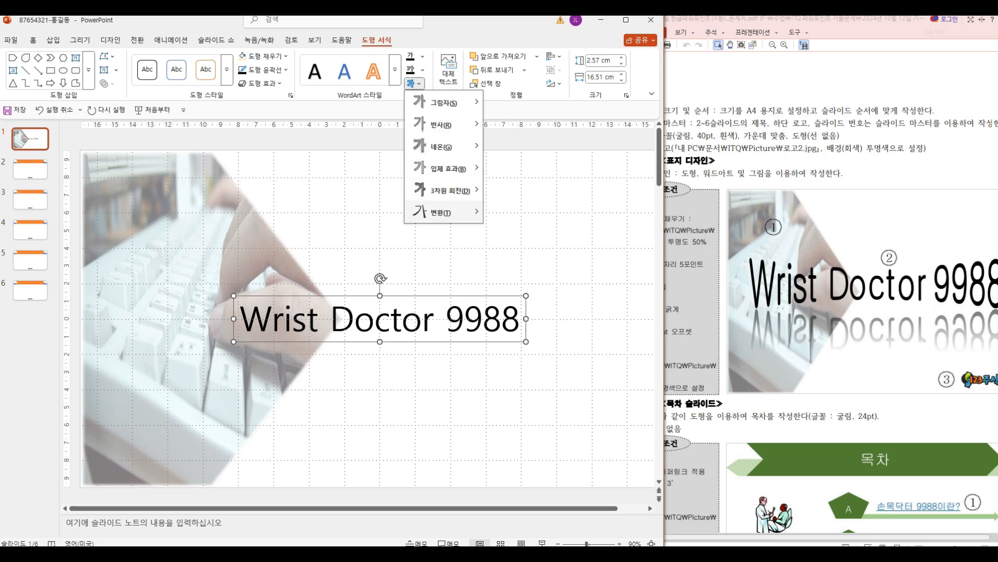
pyautogui.moveTo(442, 212)
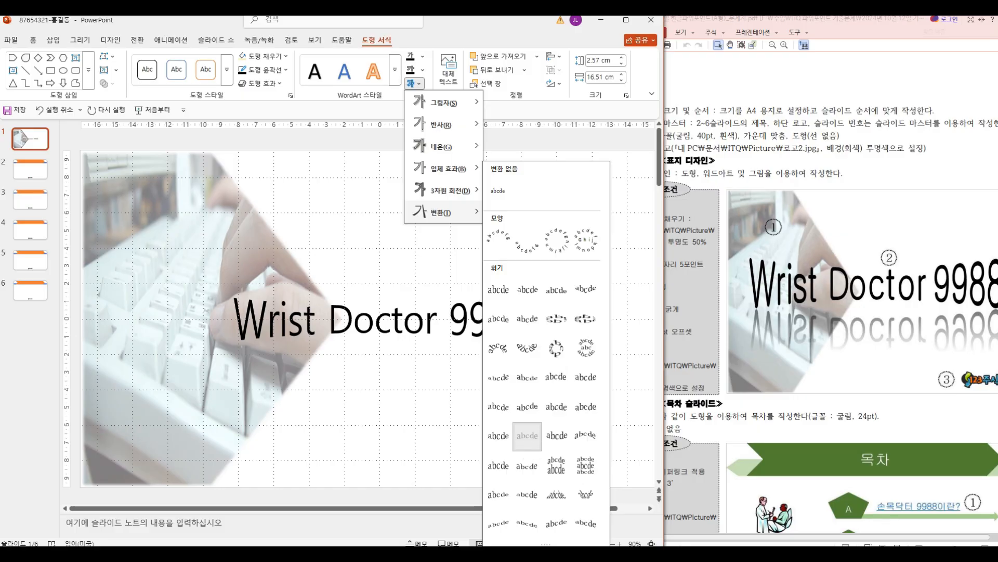
pyautogui.click(527, 435)
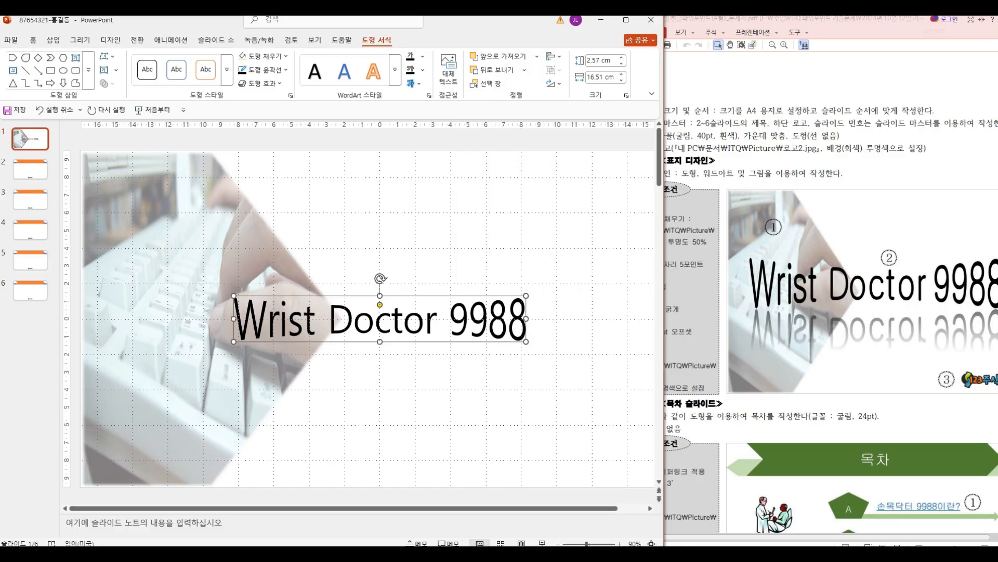
# Step: Give the WordArt the full text reflection with a 4 pt offset (전체 반사: 4pt 오프셋)
pyautogui.click(415, 83)
pyautogui.moveTo(442, 124)
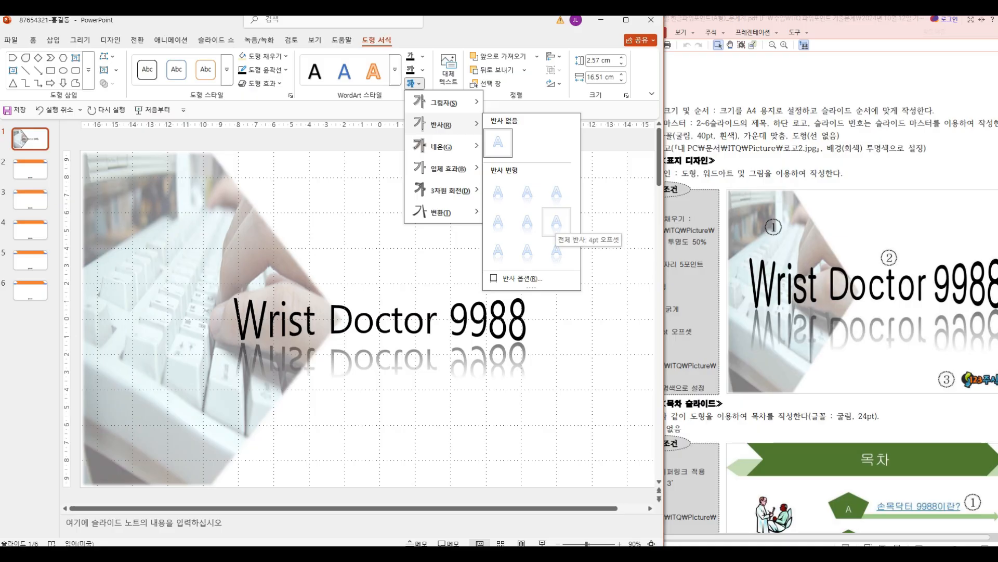
pyautogui.click(556, 221)
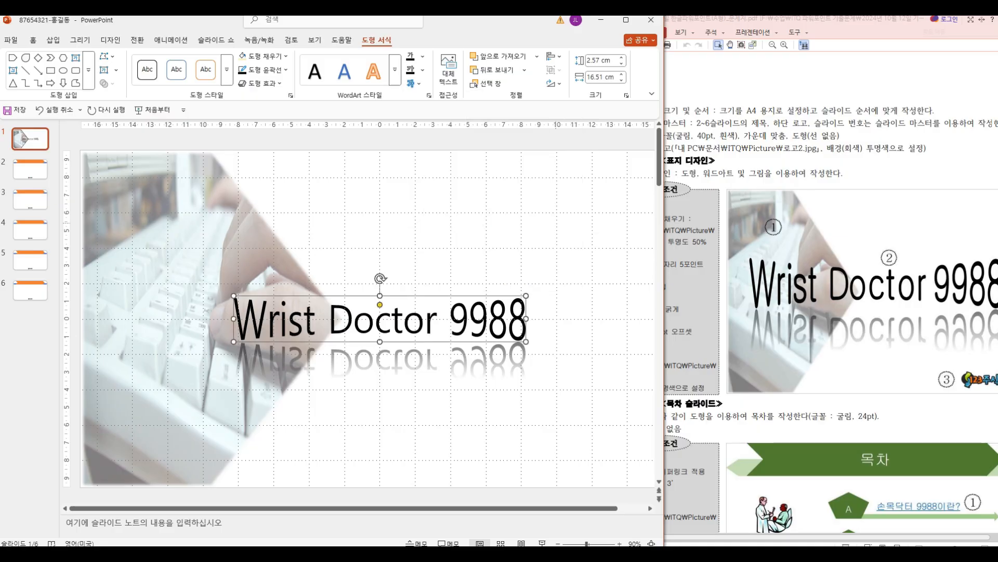
# Step: Check the exam sheet's WordArt requirements for transform, font and text reflection
pyautogui.hotkey('alt', 'Tab')
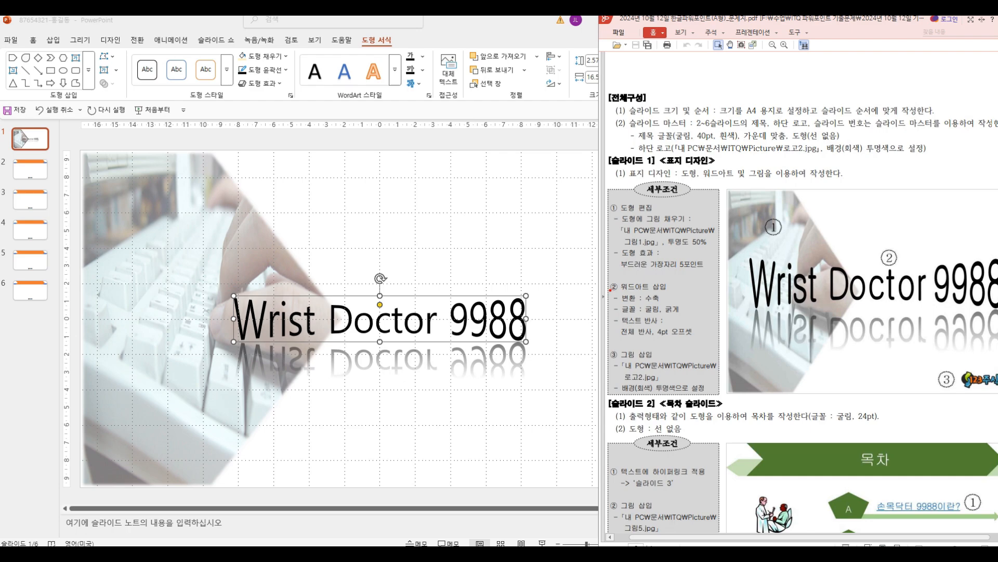
pyautogui.moveTo(620, 306); pyautogui.dragTo(621, 312)
pyautogui.press('Escape')
pyautogui.hotkey('ctrl', '2')
pyautogui.moveTo(620, 303)
pyautogui.mouseDown()
pyautogui.moveTo(635, 296)
pyautogui.moveTo(657, 320)
pyautogui.mouseUp()
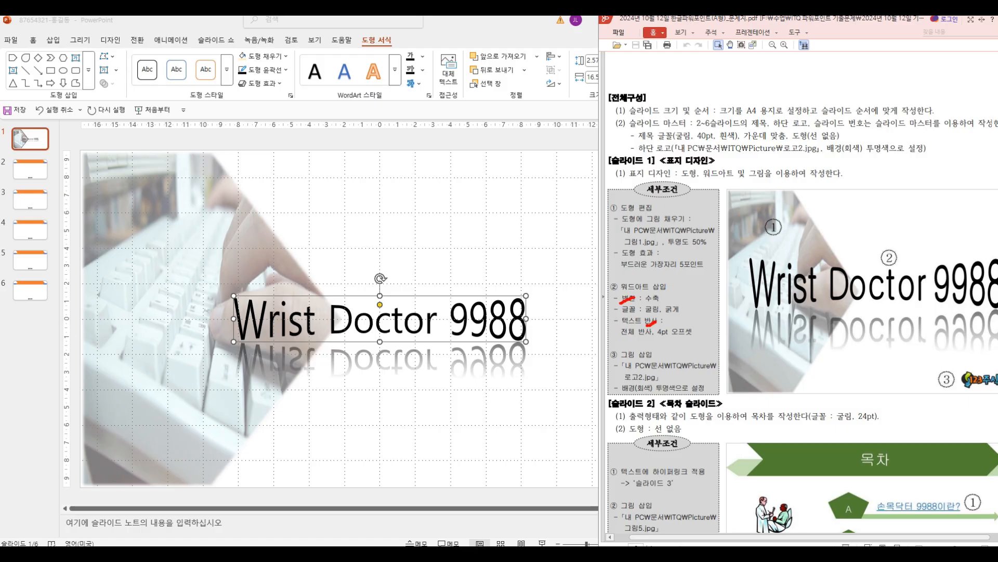
pyautogui.moveTo(614, 315); pyautogui.dragTo(643, 315)
pyautogui.press('Escape')
pyautogui.click(450, 296)
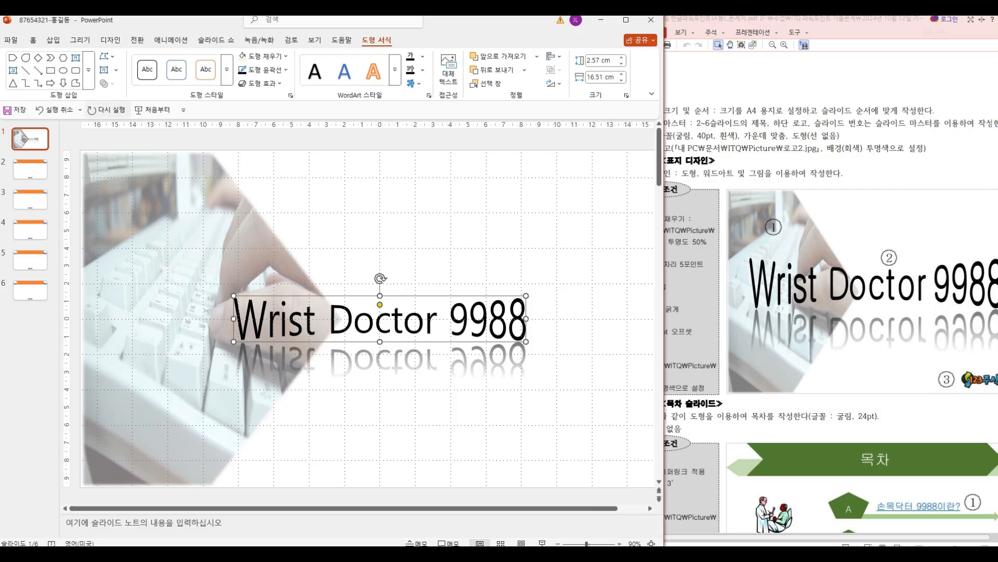
# Step: Set the WordArt font to 굴림 and make it bold, as the exam sheet requires
pyautogui.click(33, 40)
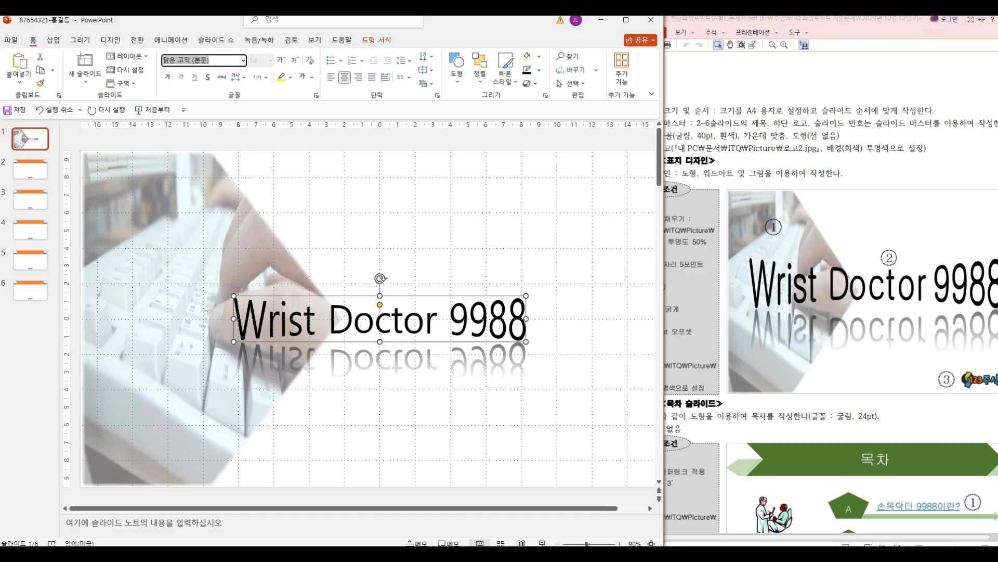
pyautogui.hotkey('alt', 'Tab')
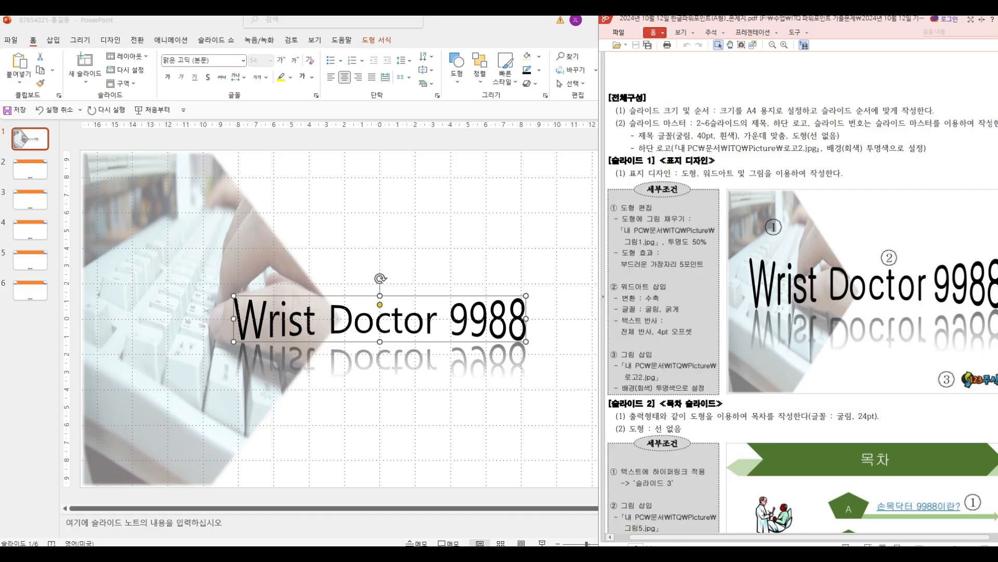
pyautogui.hotkey('alt', 'Tab')
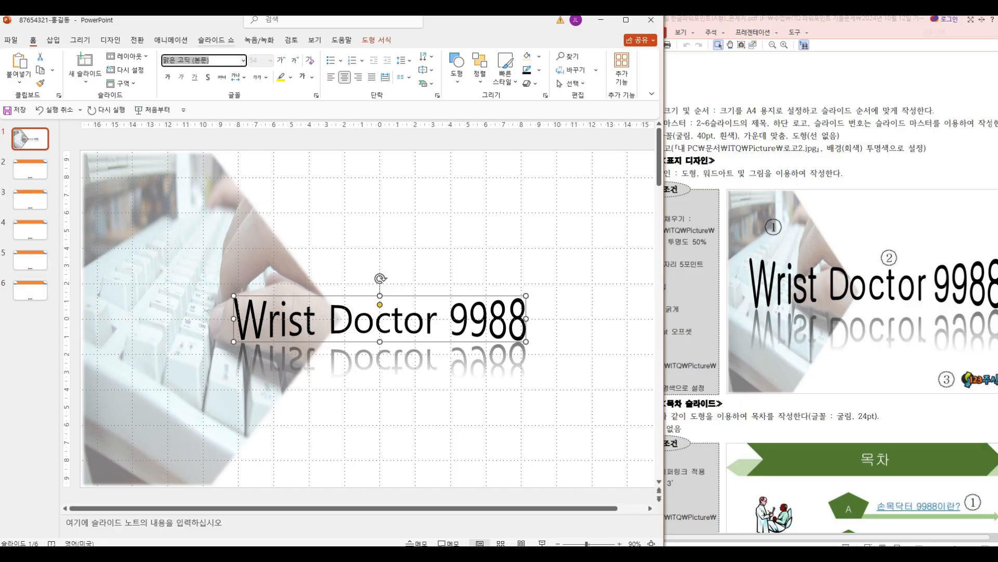
pyautogui.press('BackSpace')
pyautogui.write('굴림')
pyautogui.press('Return')
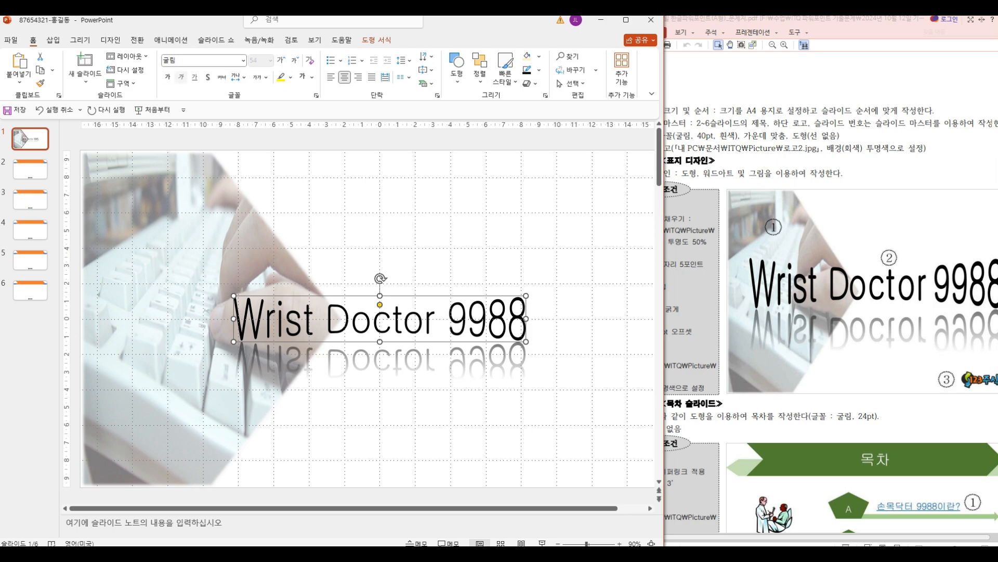
pyautogui.click(167, 76)
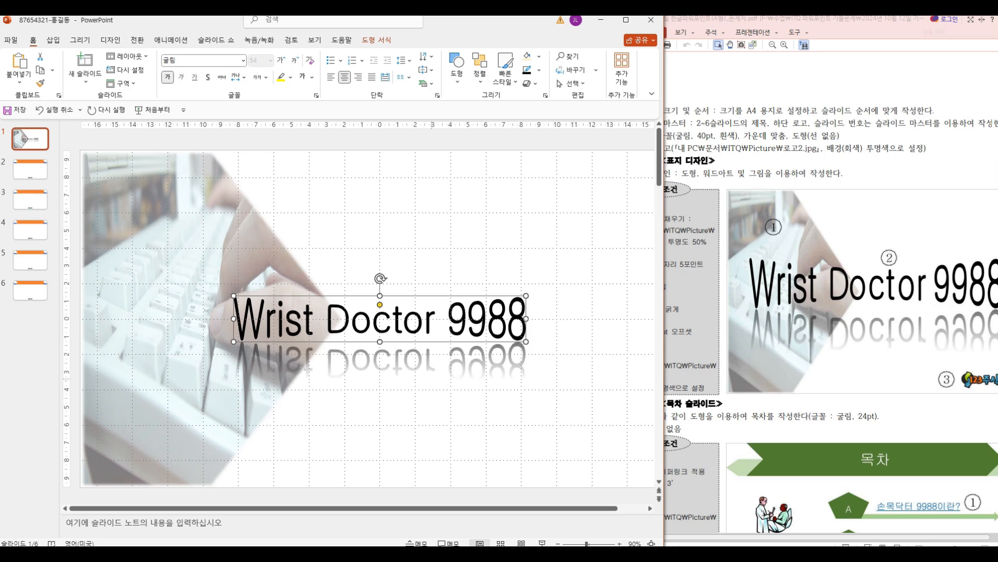
# Step: Bring the exam sheet's whole cover sample into view and enlarge the WordArt to about 26 cm wide across slide 1 to match it
pyautogui.click(878, 234)
pyautogui.moveTo(875, 22); pyautogui.dragTo(848, 26)
pyautogui.hotkey('alt', 'Tab')
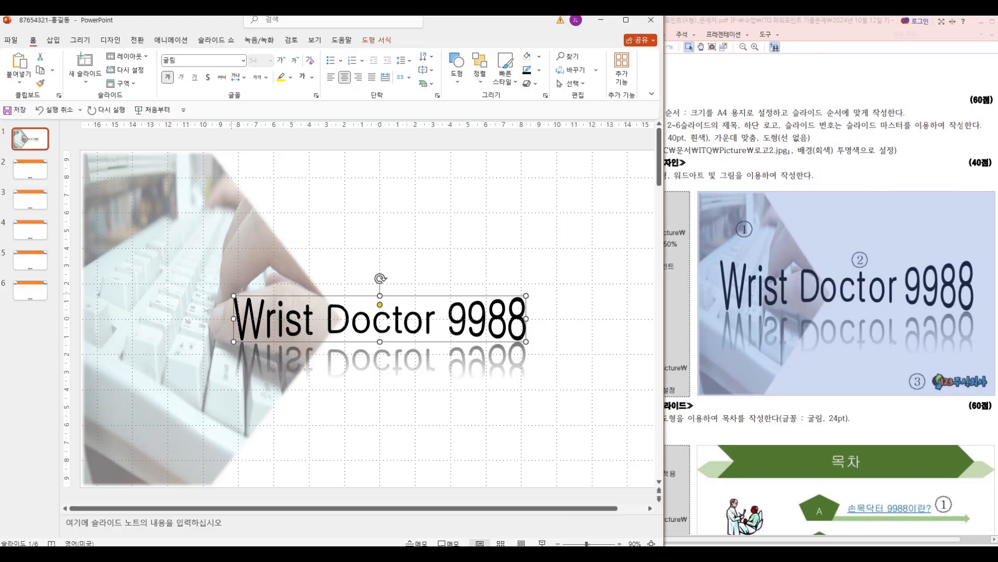
pyautogui.hotkey('ctrl', 'y')
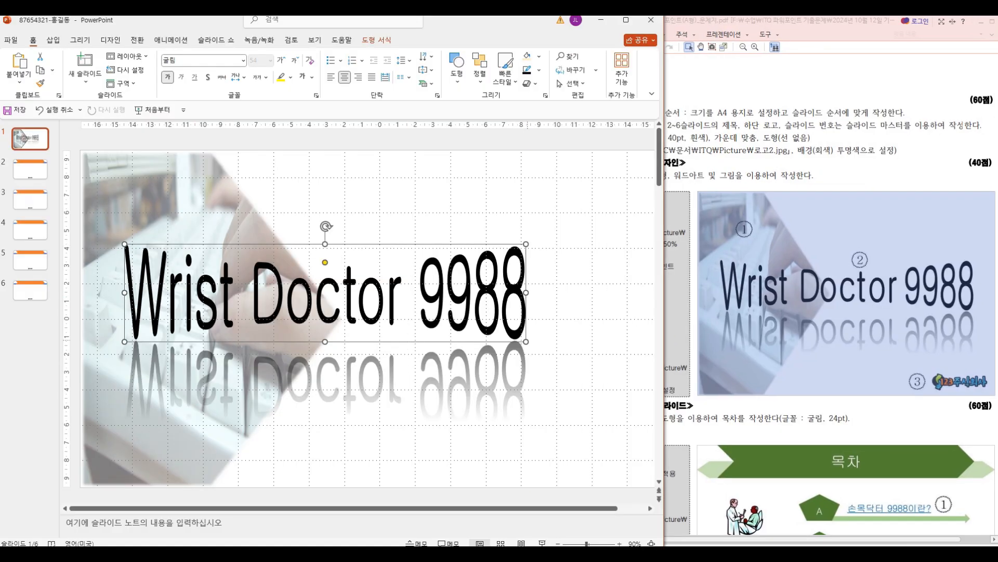
pyautogui.moveTo(527, 342); pyautogui.dragTo(583, 353)
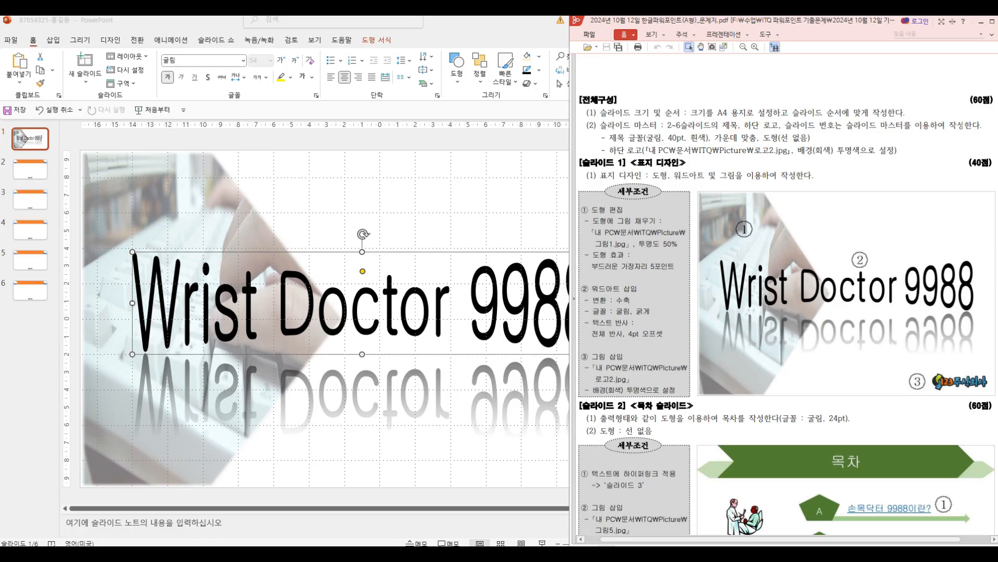
# Step: Insert the picture 로고2 from the ITQ Picture folder on slide 1
pyautogui.click(172, 21)
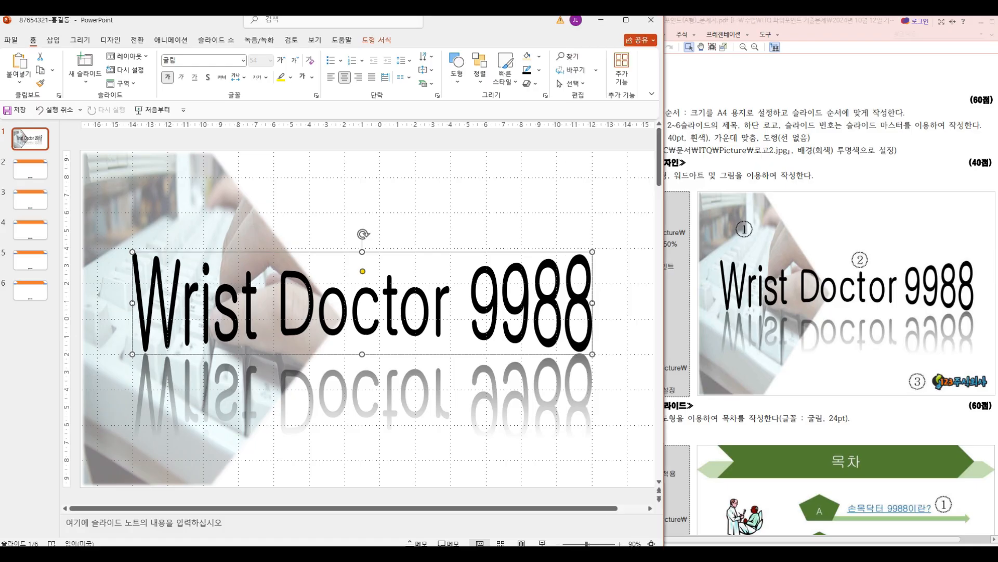
pyautogui.click(53, 40)
pyautogui.click(88, 68)
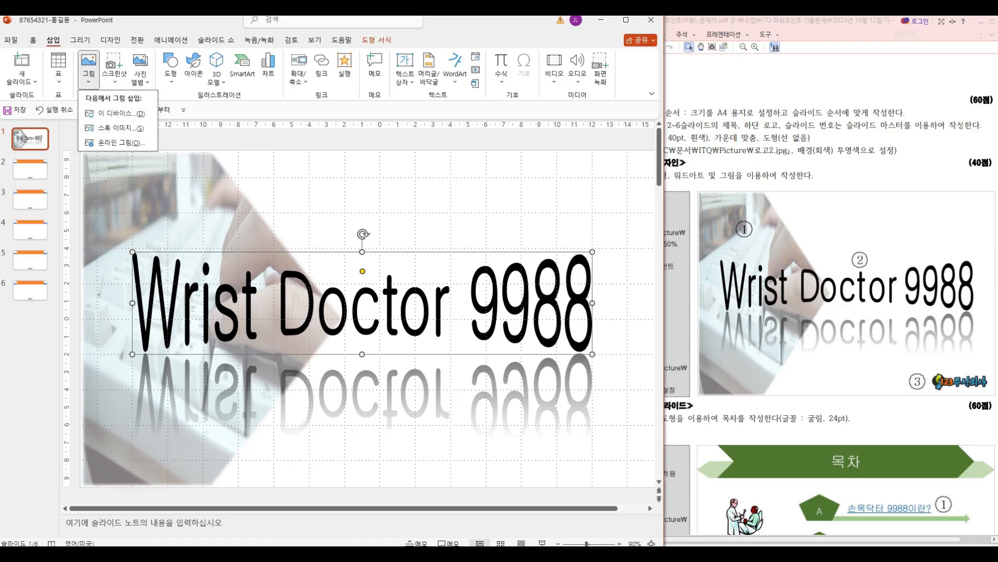
pyautogui.click(117, 114)
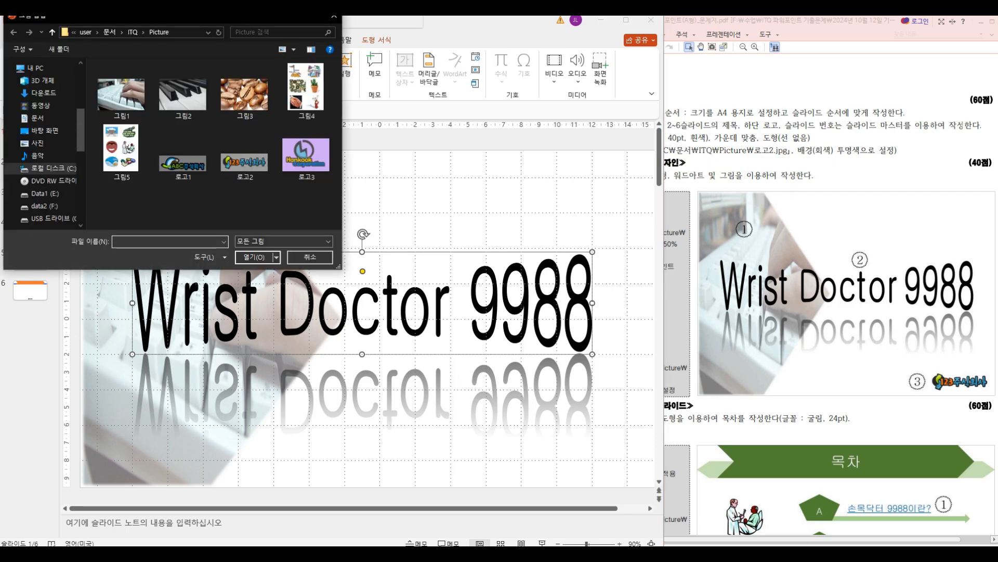
pyautogui.click(867, 338)
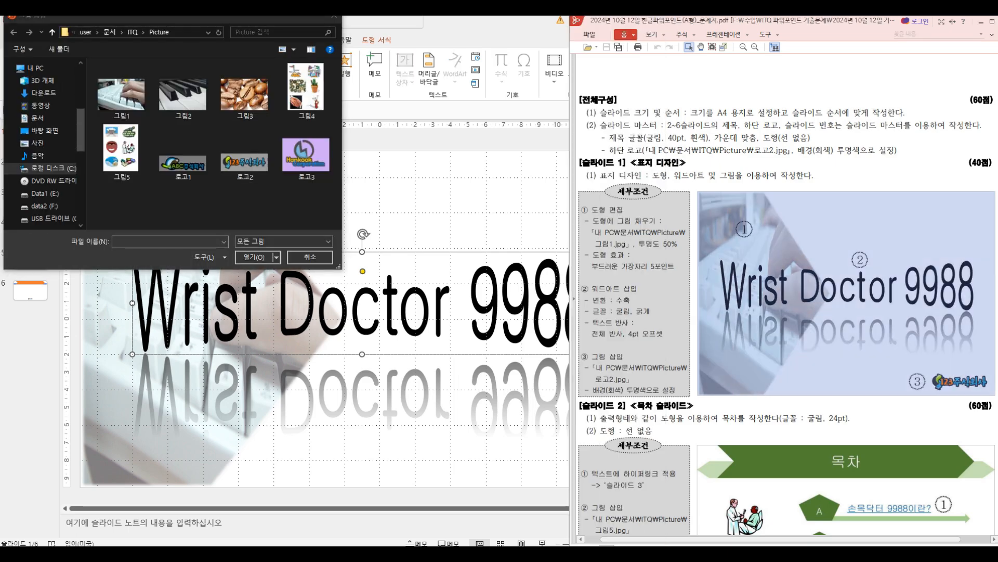
pyautogui.doubleClick(245, 162)
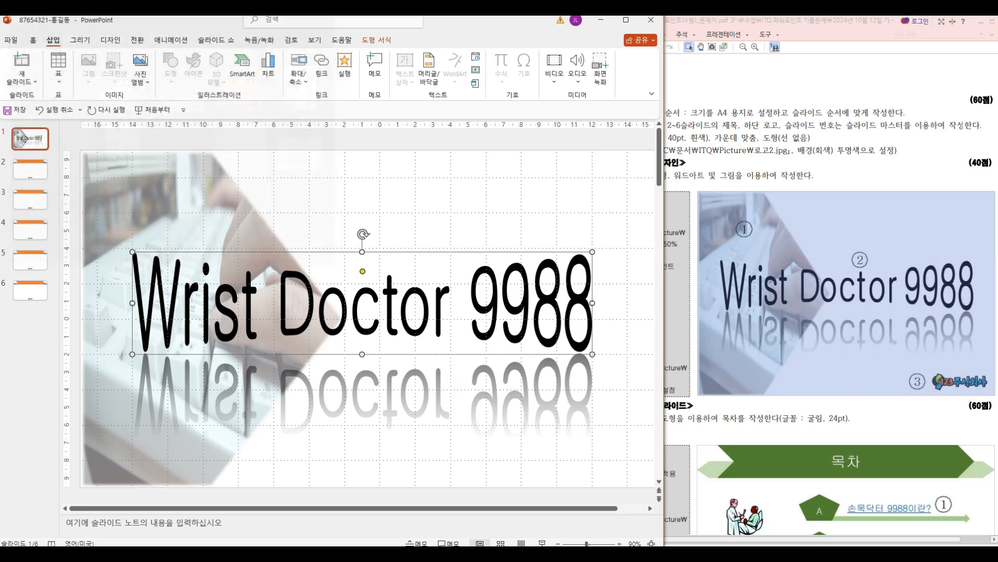
# Step: Set the gray background of the inserted logo on slide 1 as its transparent color
pyautogui.click(70, 57)
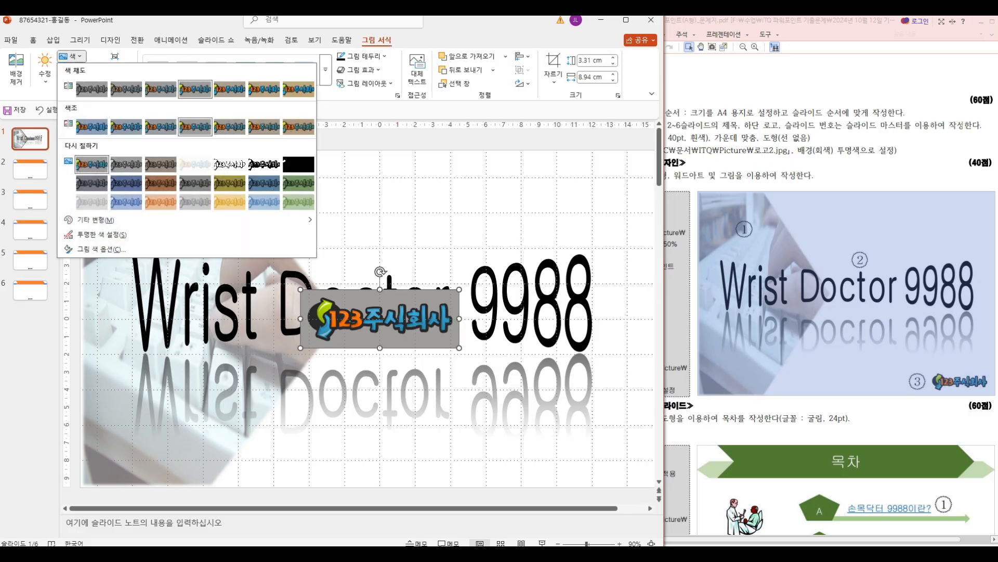
pyautogui.click(94, 235)
pyautogui.click(312, 338)
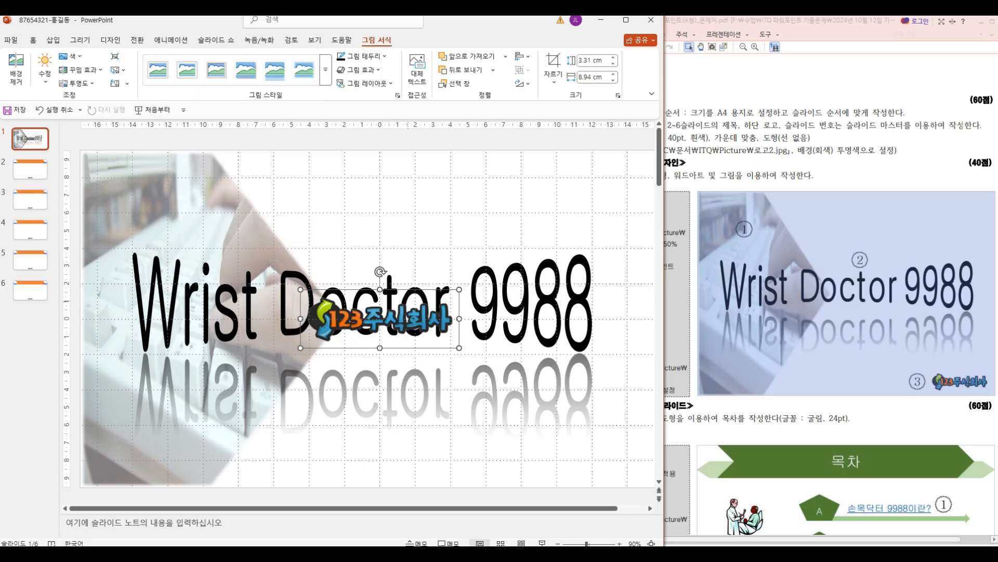
# Step: Shrink the logo to about 6.62 by 2.45 cm and place it in the lower-right corner of slide 1
pyautogui.moveTo(459, 289); pyautogui.dragTo(573, 454)
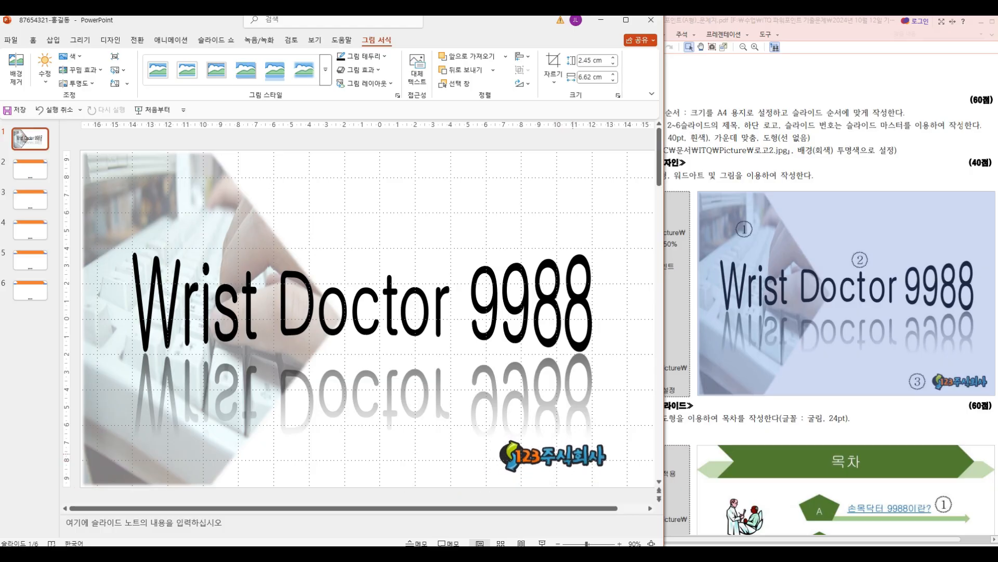
pyautogui.moveTo(573, 454); pyautogui.dragTo(573, 454)
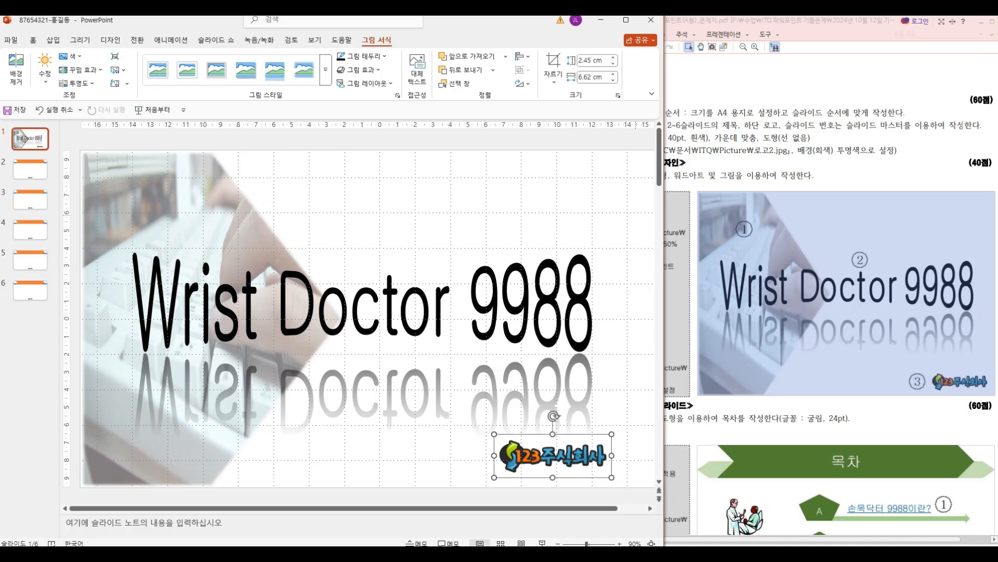
# Step: Check the exam sheet's requirements for the 목차 slide and open slide 2
pyautogui.click(963, 126)
pyautogui.scroll(-6, 962, 126)
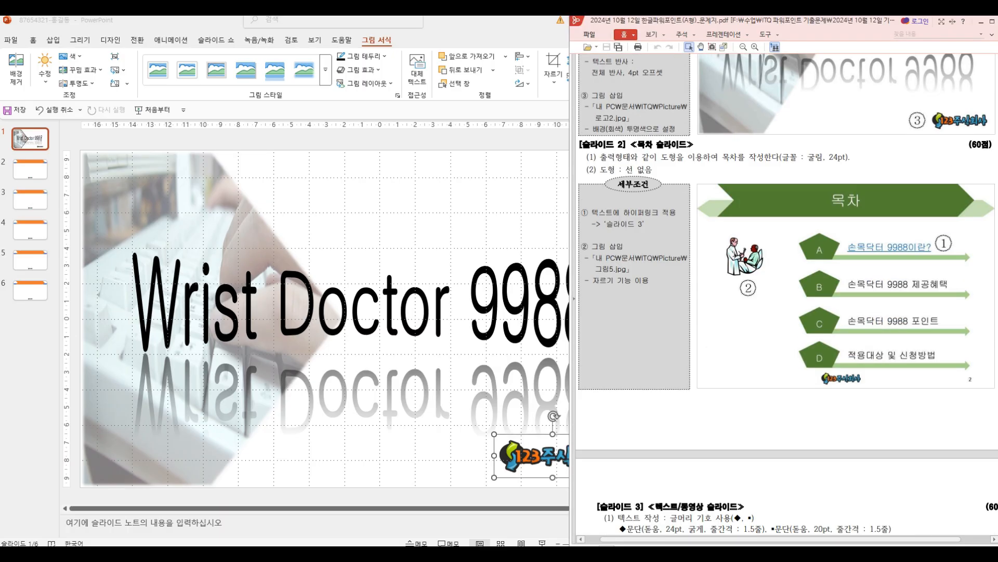
pyautogui.click(31, 170)
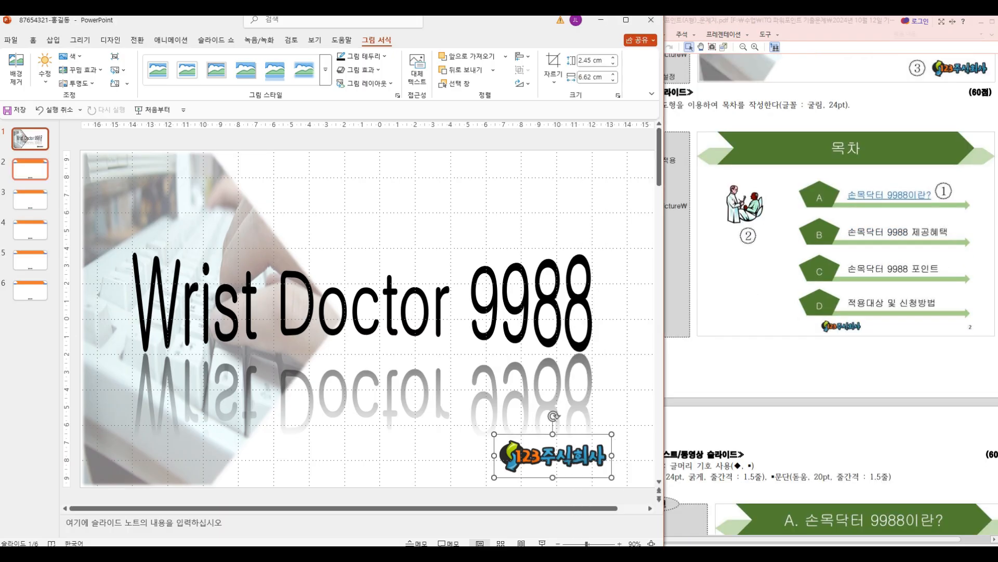
# Step: Enter 목차 as the title of slide 2
pyautogui.click(30, 170)
pyautogui.click(254, 177)
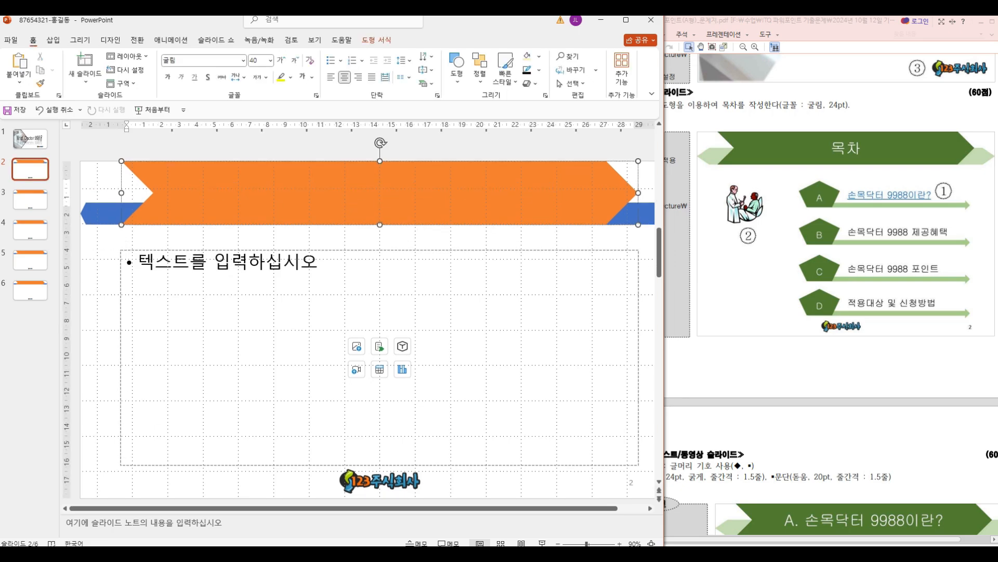
pyautogui.write('목차')
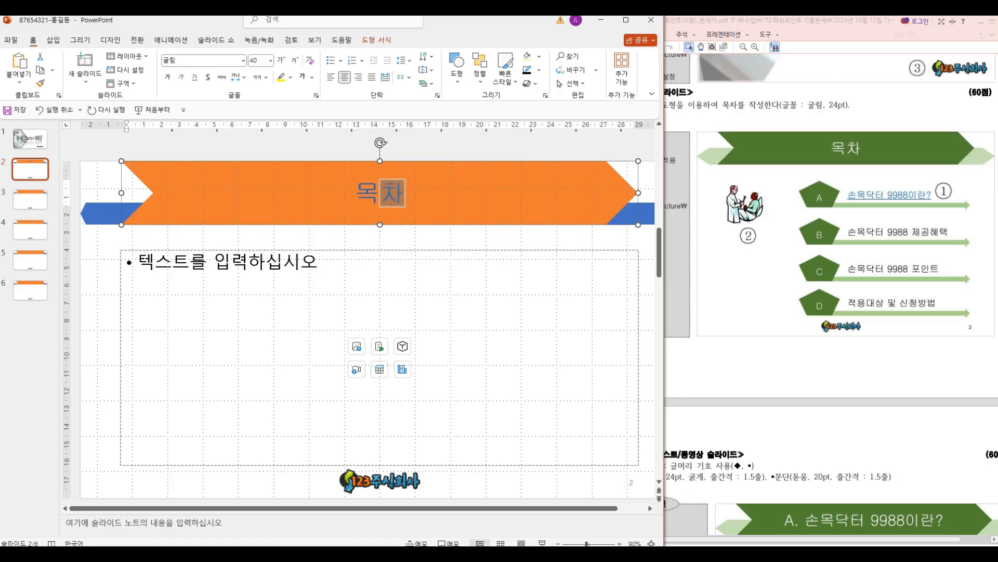
# Step: Delete the empty content placeholder below the title on slide 2
pyautogui.click(441, 238)
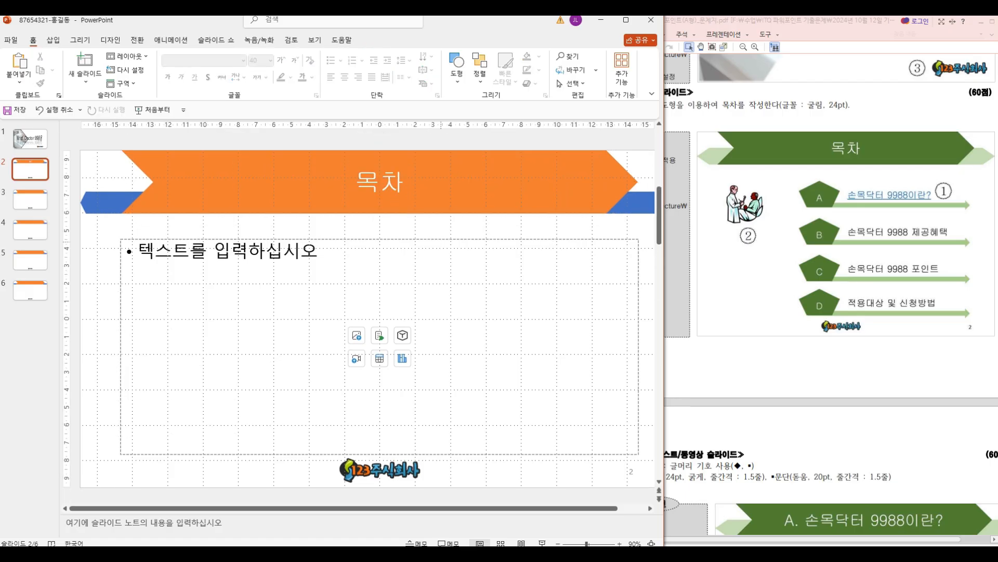
pyautogui.click(441, 240)
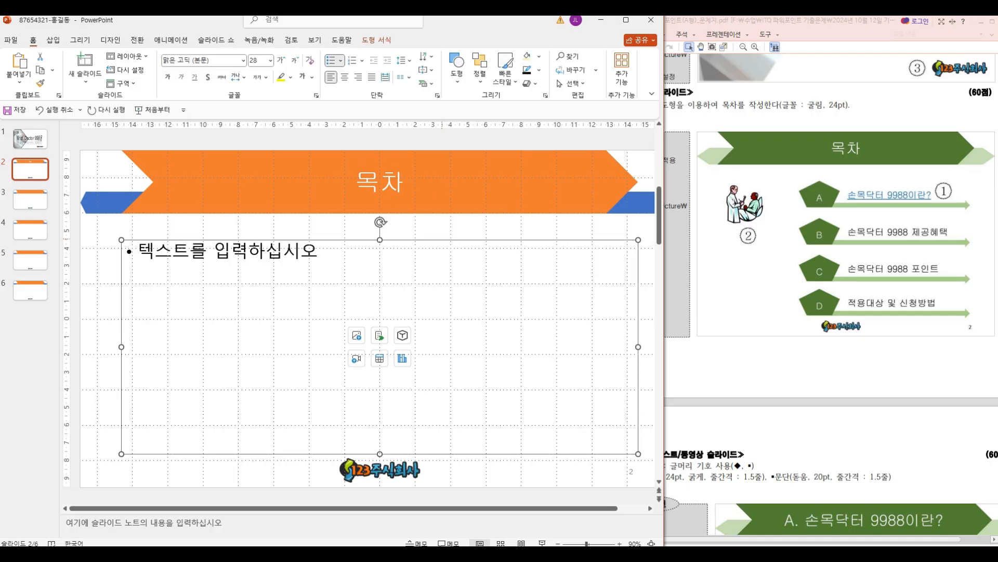
pyautogui.press('Delete')
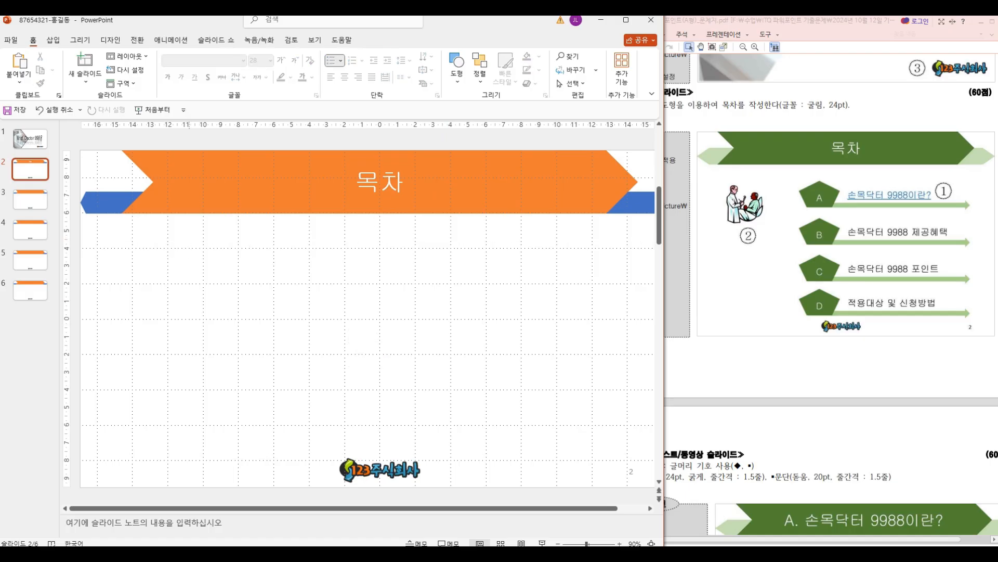
# Step: Draw a thin right block arrow about 19.19 by 1.01 cm below the title on the right half of slide 2
pyautogui.moveTo(952, 198); pyautogui.dragTo(978, 212)
pyautogui.moveTo(807, 175); pyautogui.dragTo(845, 220)
pyautogui.click(53, 39)
pyautogui.click(171, 65)
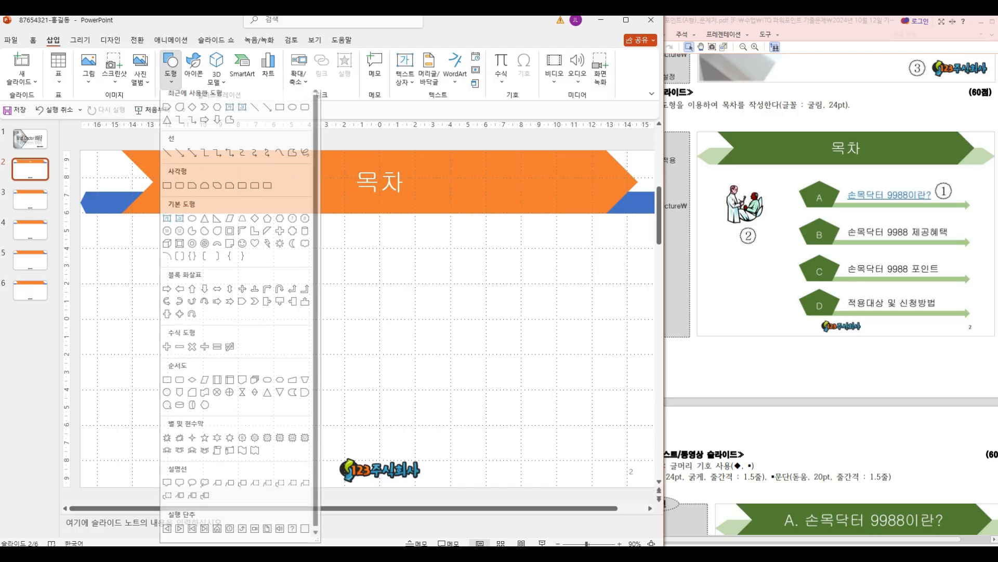
pyautogui.click(168, 293)
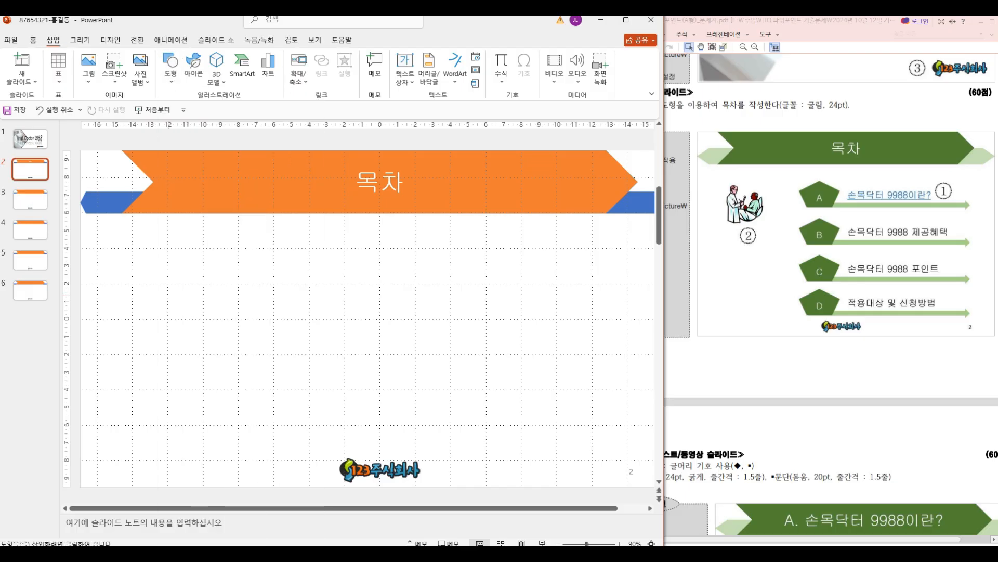
pyautogui.moveTo(664, 312); pyautogui.dragTo(710, 312)
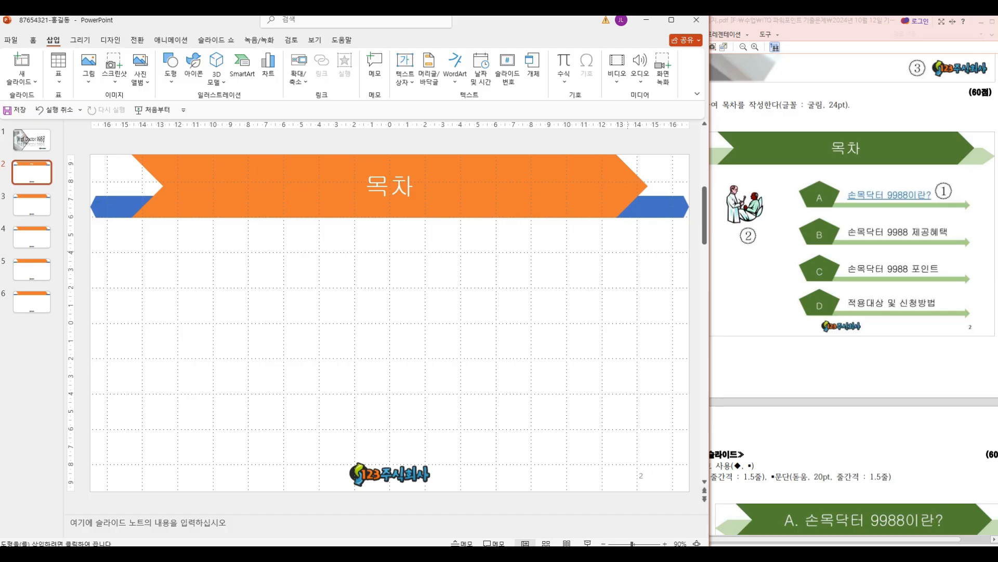
pyautogui.moveTo(648, 286); pyautogui.dragTo(309, 286)
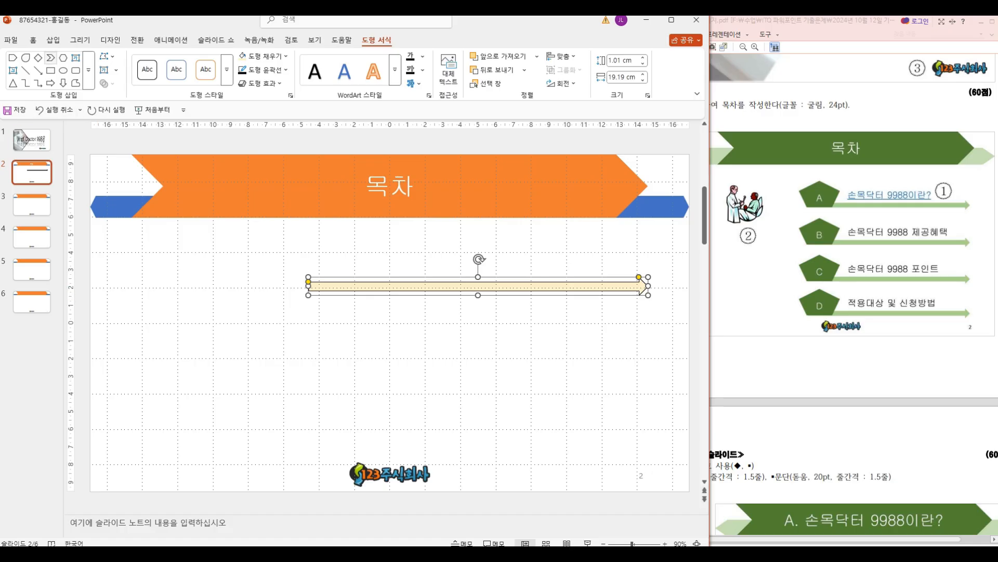
# Step: Draw a pentagon about 3.16 by 2.69 cm over the arrow's left end and fill it with the darker blue theme color
pyautogui.click(53, 40)
pyautogui.click(170, 65)
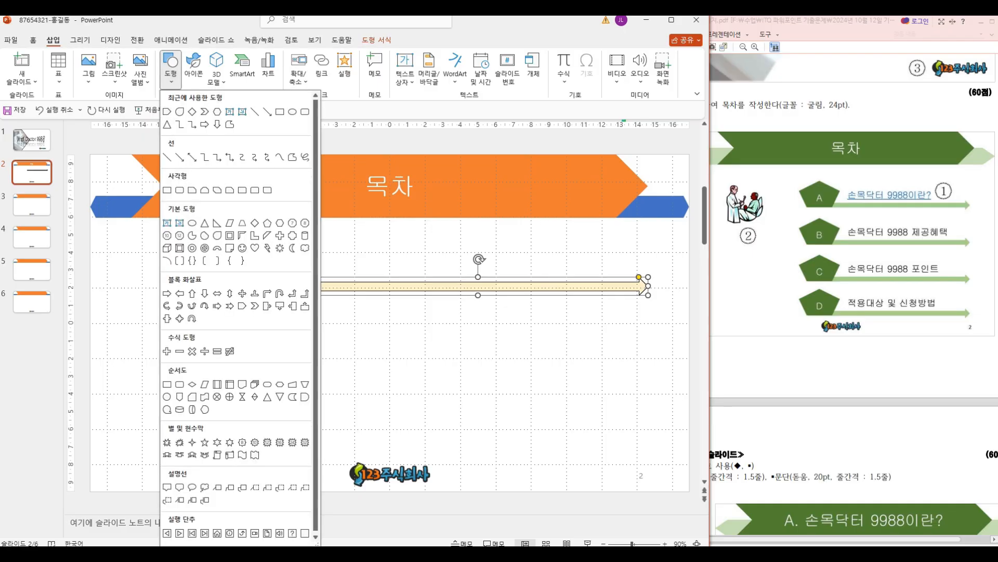
pyautogui.click(268, 223)
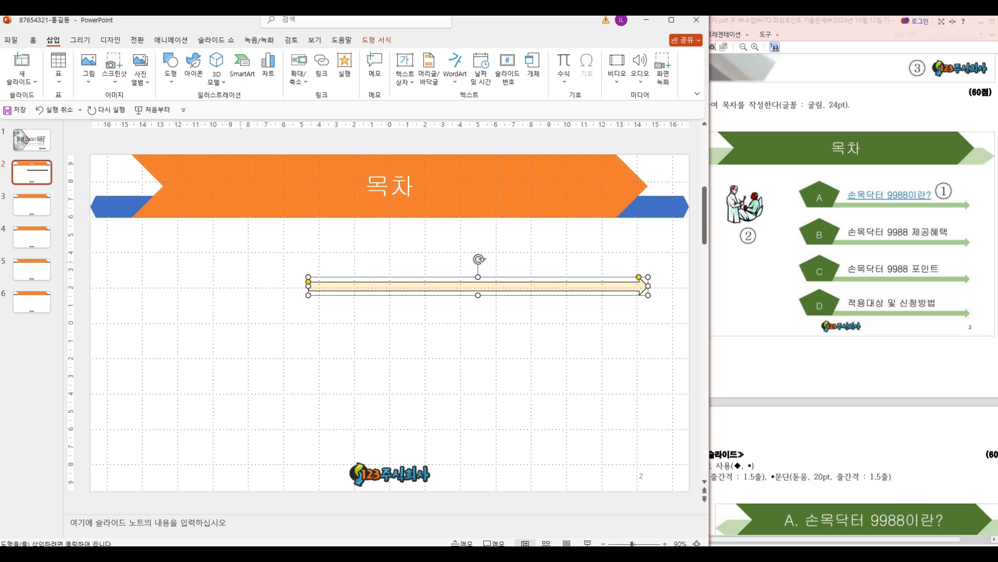
pyautogui.moveTo(277, 252)
pyautogui.mouseDown()
pyautogui.moveTo(332, 301)
pyautogui.moveTo(298, 269)
pyautogui.mouseUp()
pyautogui.hotkey('ctrl', 'Down')
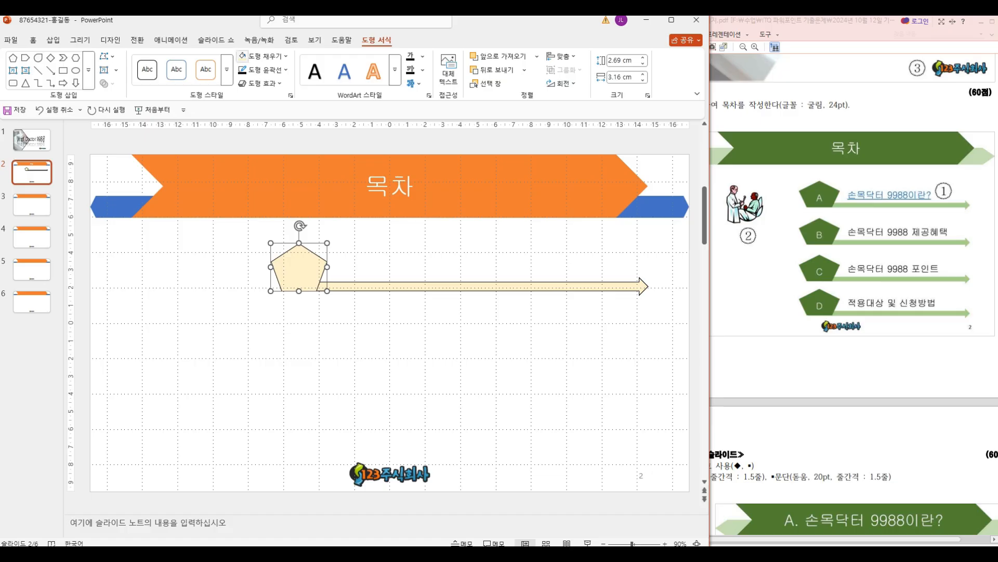
pyautogui.click(285, 56)
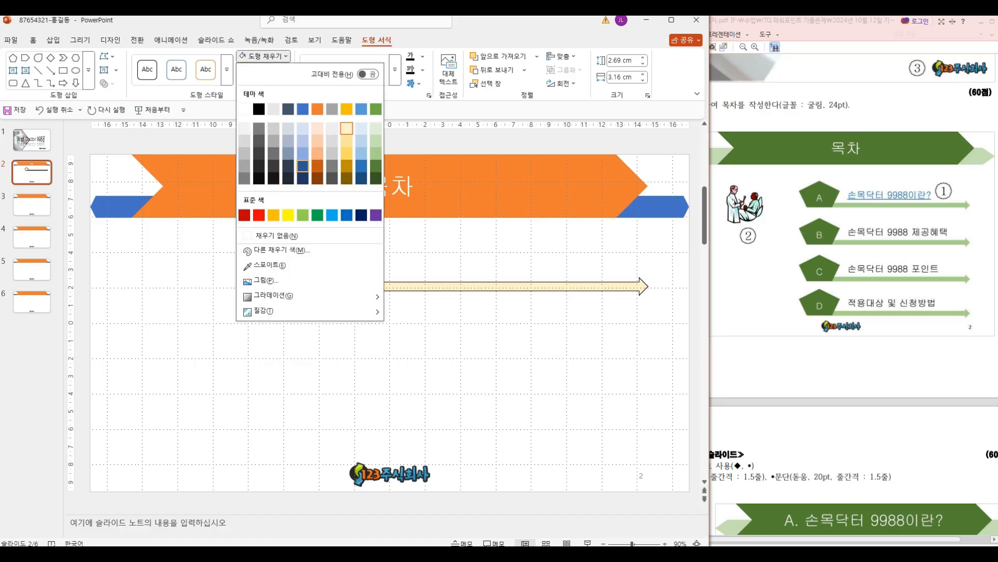
pyautogui.click(302, 166)
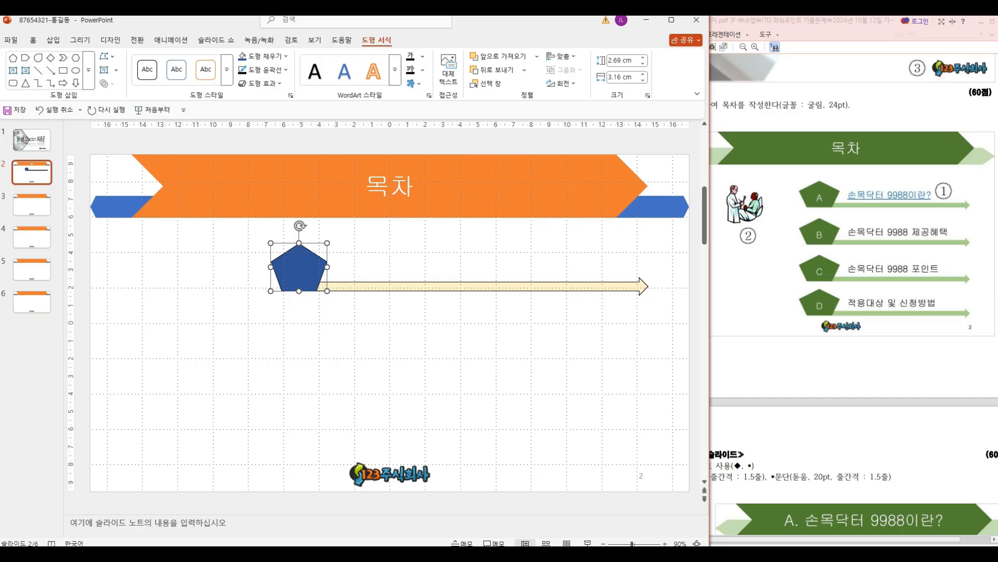
# Step: Check the exam sheet's shape line requirement for slide 2 and remove the outline from both the pentagon and the arrow
pyautogui.click(820, 260)
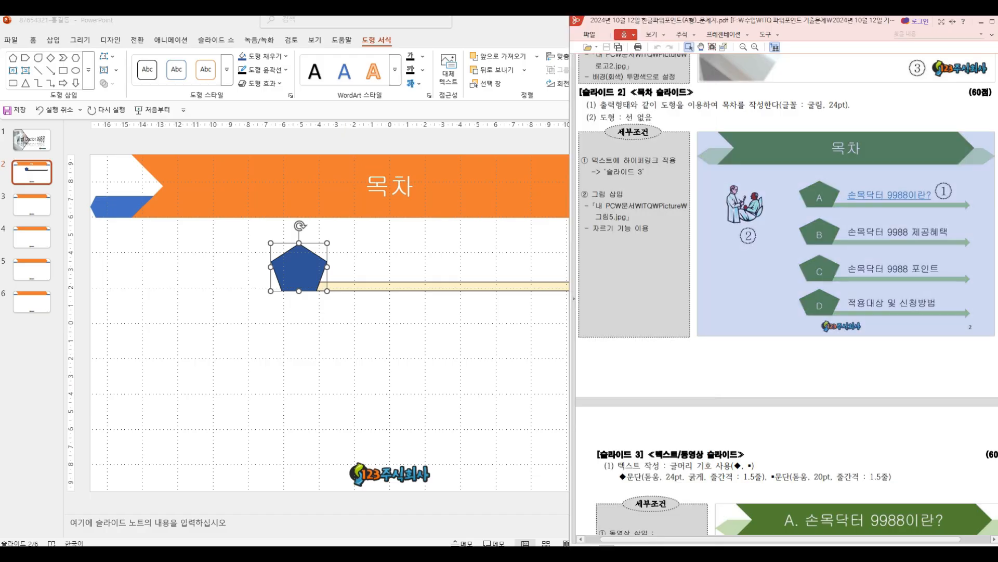
pyautogui.moveTo(588, 109); pyautogui.dragTo(663, 124)
pyautogui.press('Escape')
pyautogui.click(230, 228)
pyautogui.moveTo(230, 228); pyautogui.dragTo(692, 333)
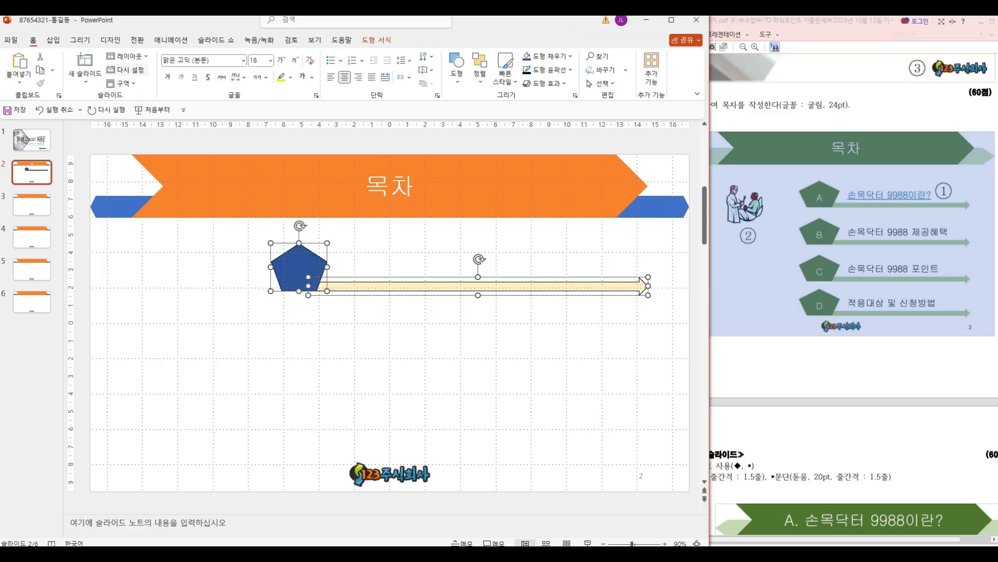
pyautogui.click(376, 41)
pyautogui.click(265, 70)
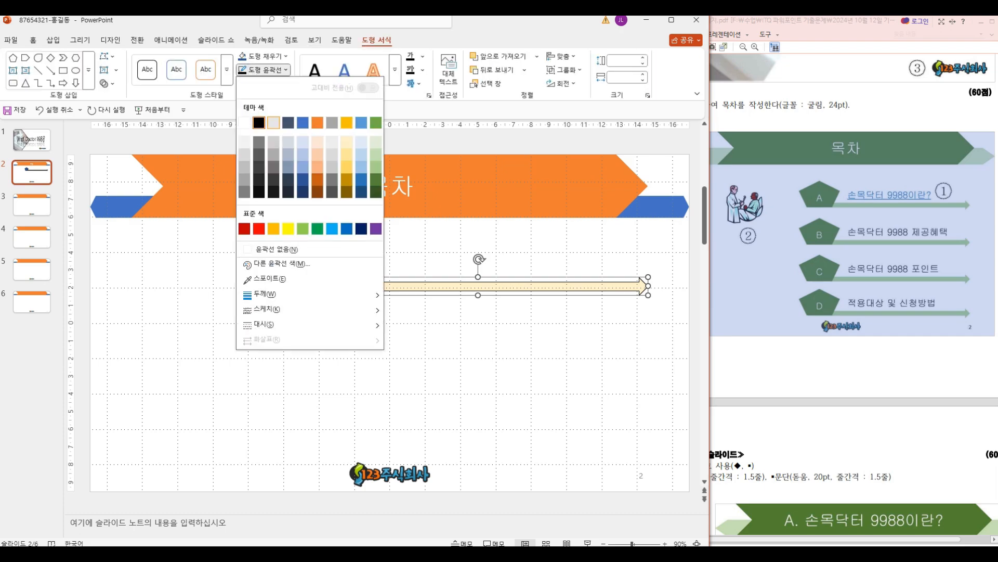
pyautogui.click(267, 185)
pyautogui.click(395, 353)
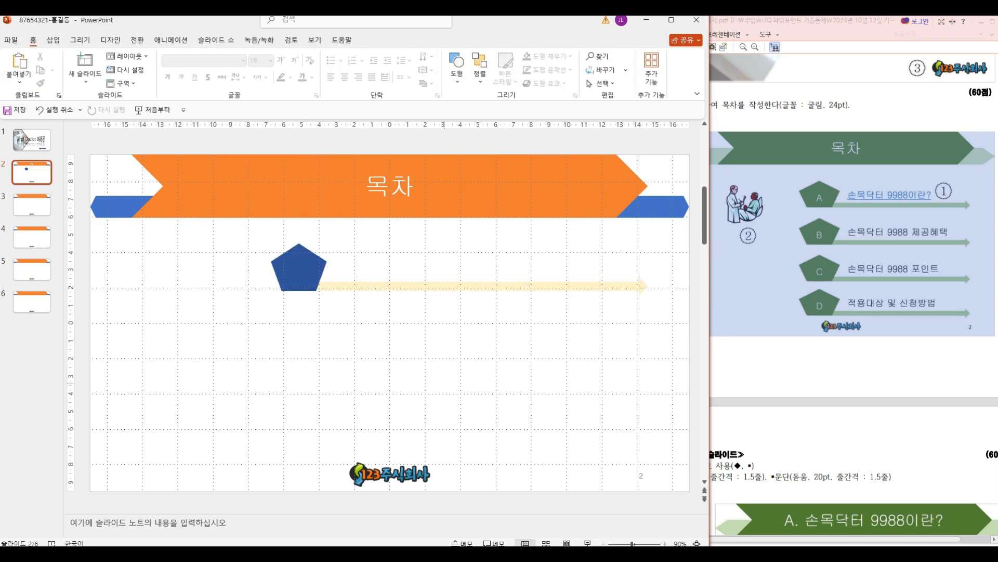
# Step: Add a horizontal text box above the arrow, beside the pentagon, containing the text 손목닥터
pyautogui.click(53, 40)
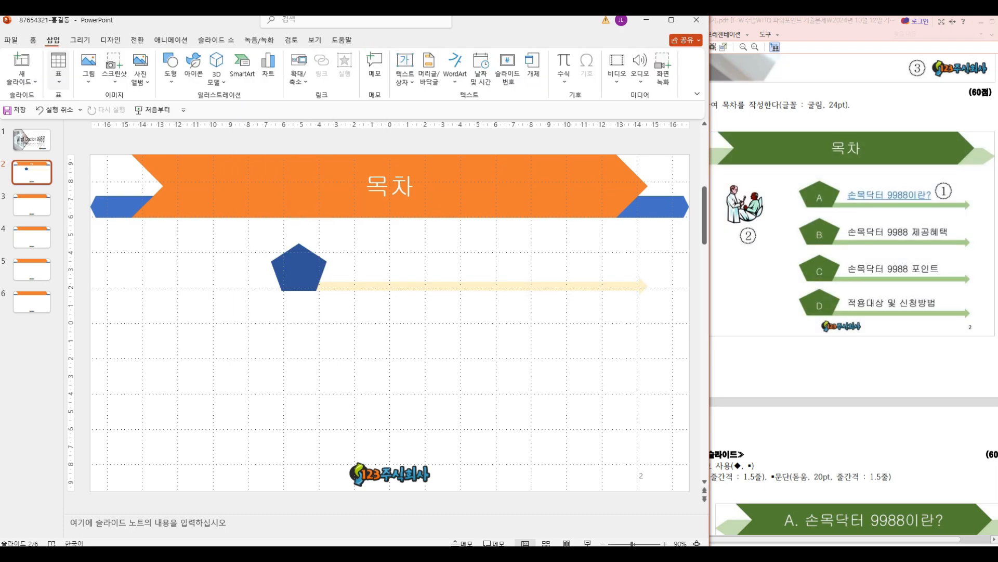
pyautogui.click(405, 81)
pyautogui.click(447, 97)
pyautogui.moveTo(334, 253); pyautogui.dragTo(570, 282)
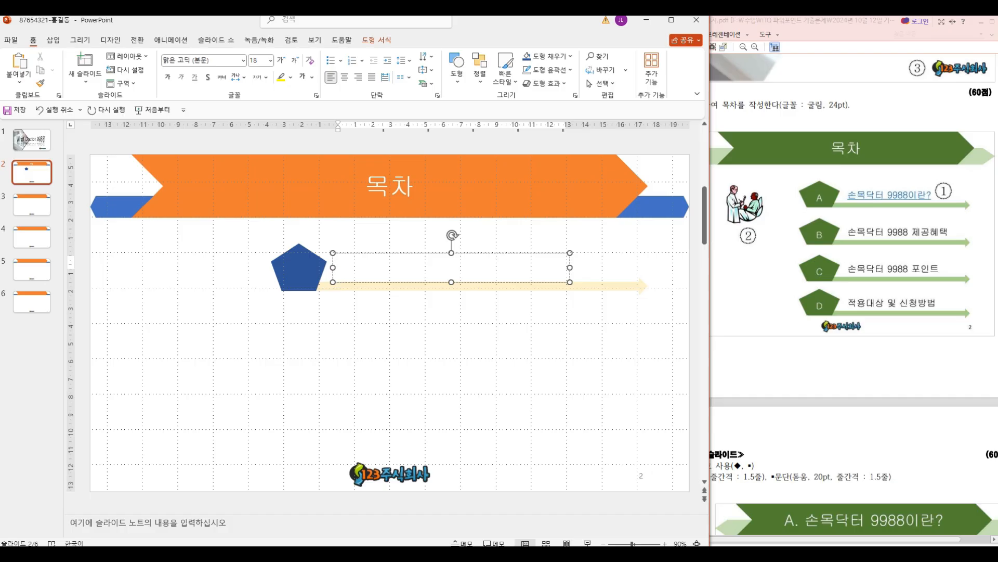
pyautogui.write('손목')
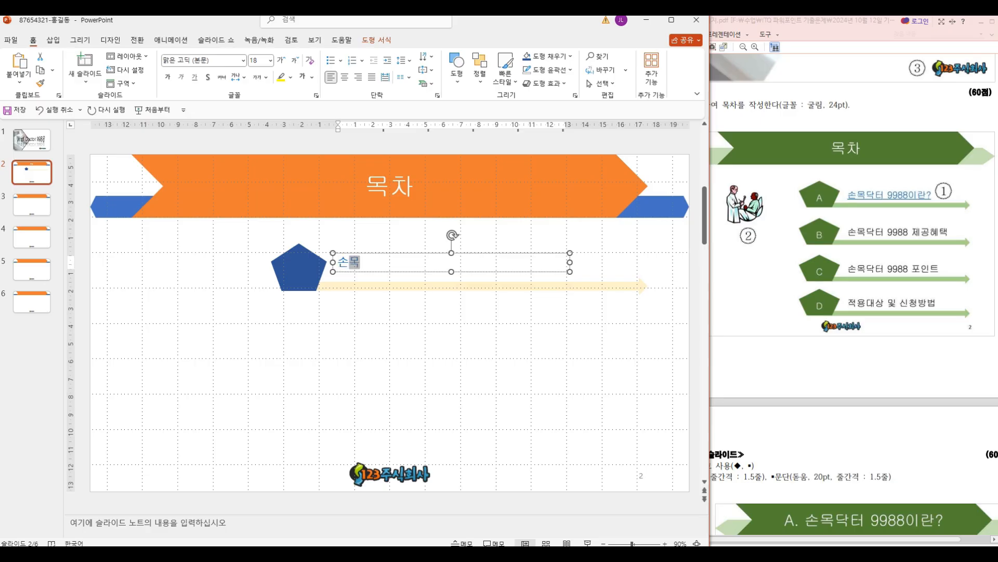
pyautogui.write('닥터')
pyautogui.click(384, 316)
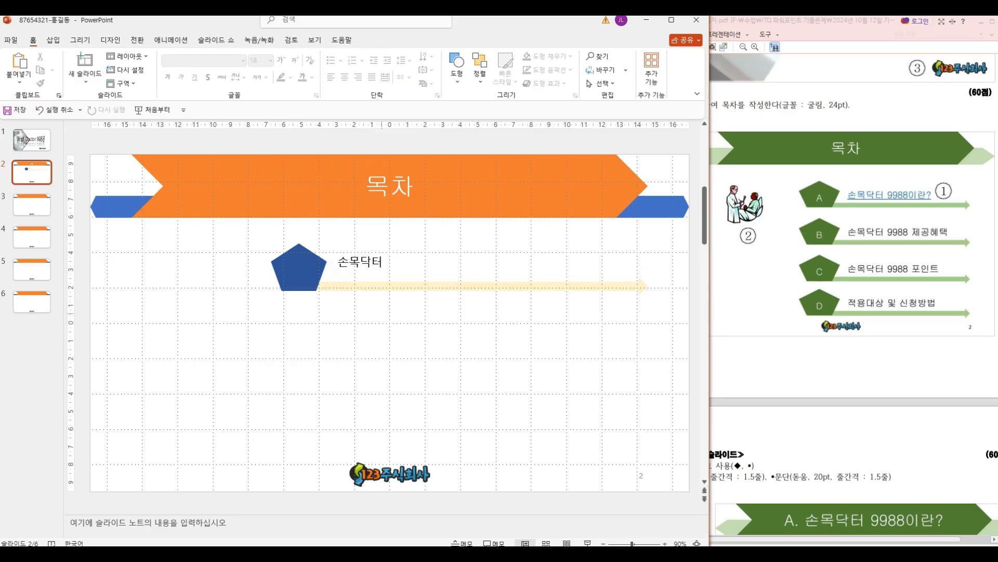
# Step: Enter 1 as the text inside the blue pentagon
pyautogui.click(314, 276)
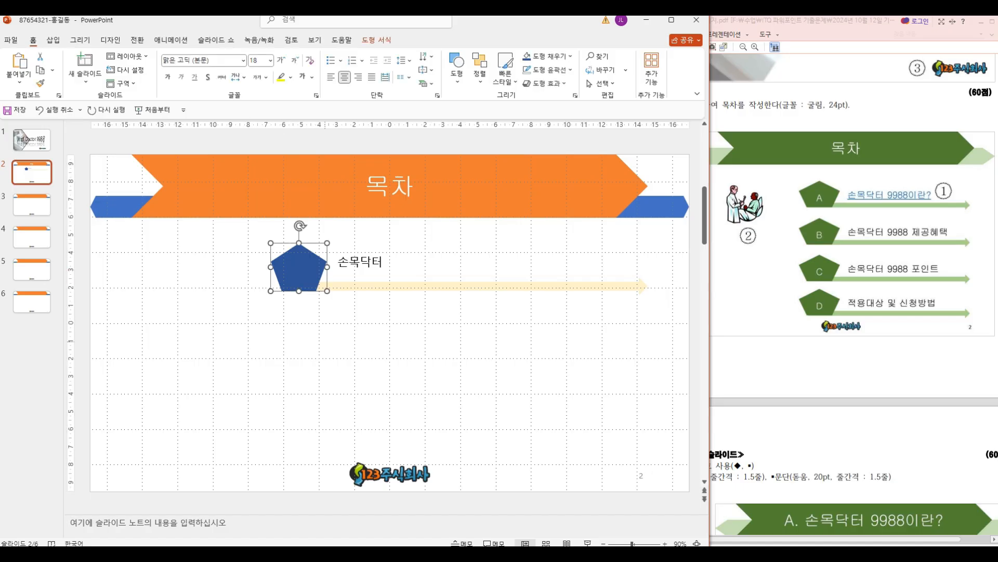
pyautogui.write('A')
pyautogui.click(383, 333)
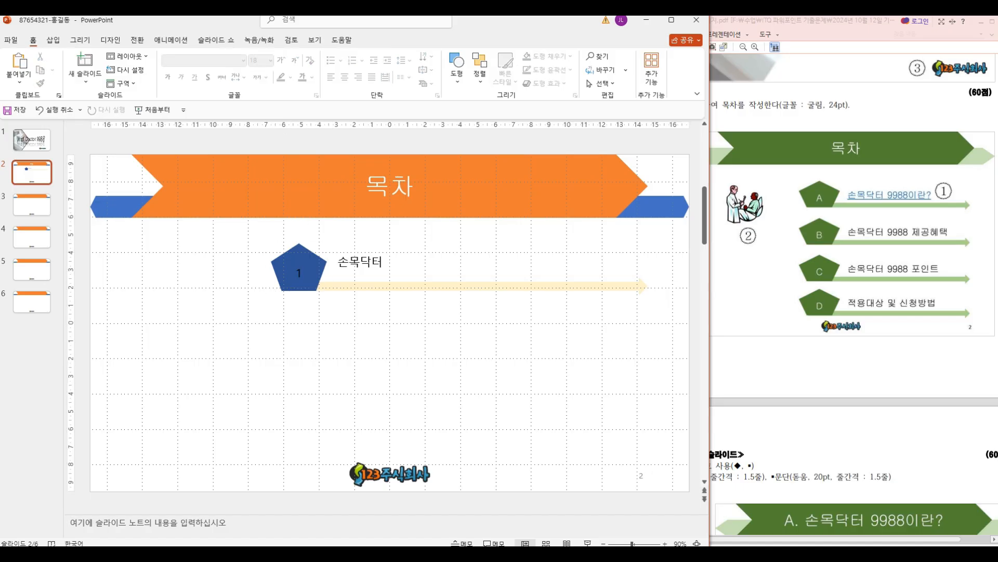